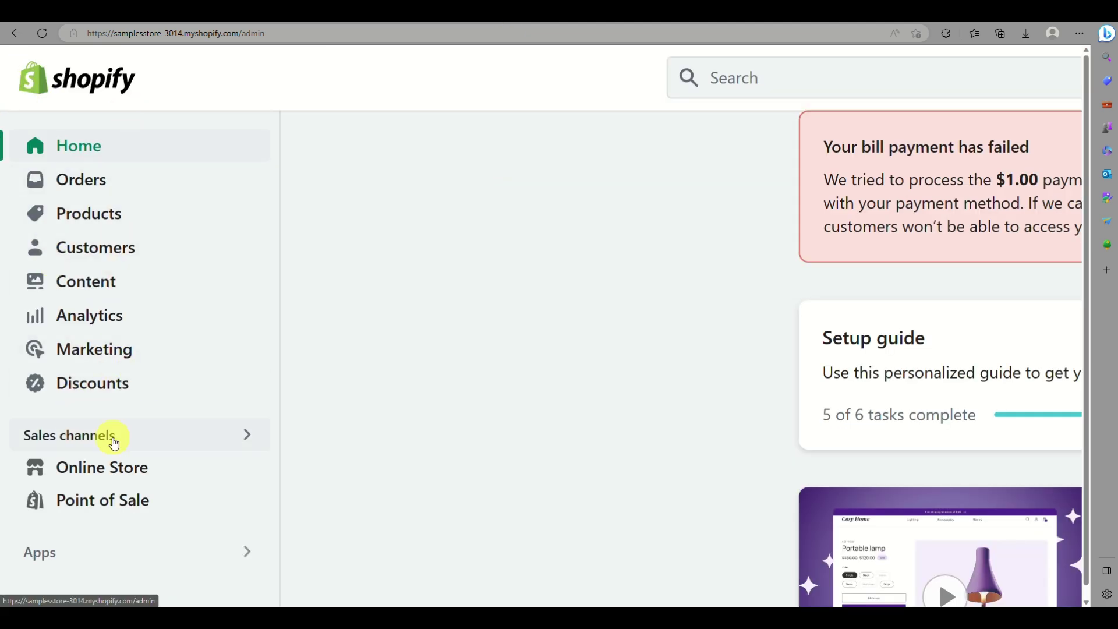
scroll(112, 440, down, 3)
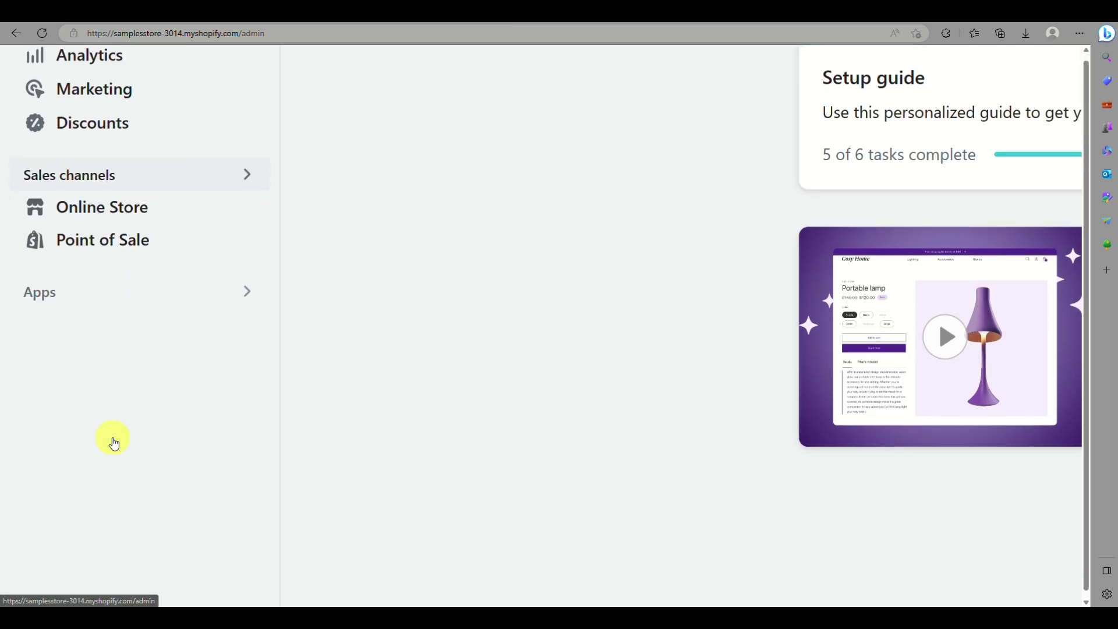
Open the theme editor for the live Ride theme from Online Store > Themes.
click(94, 207)
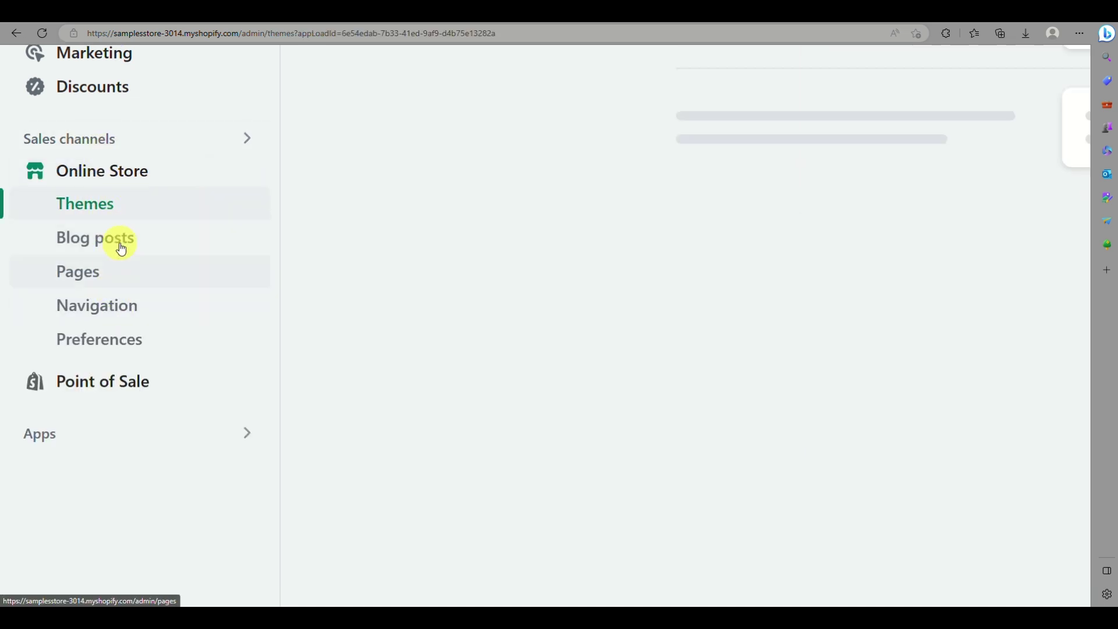
click(120, 216)
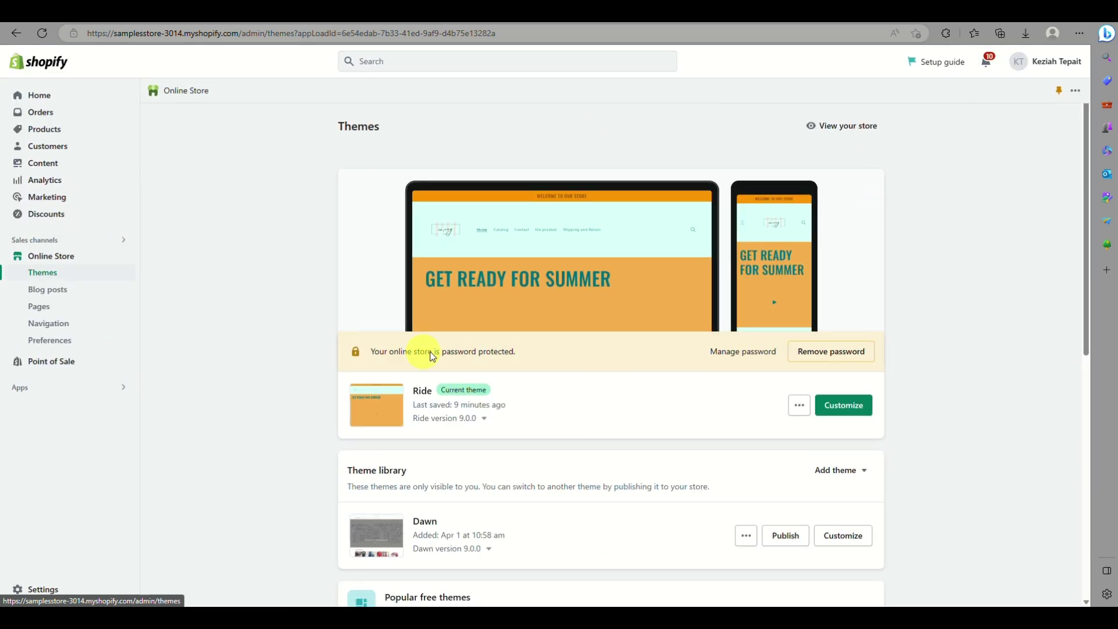
scroll(558, 371, down, 2)
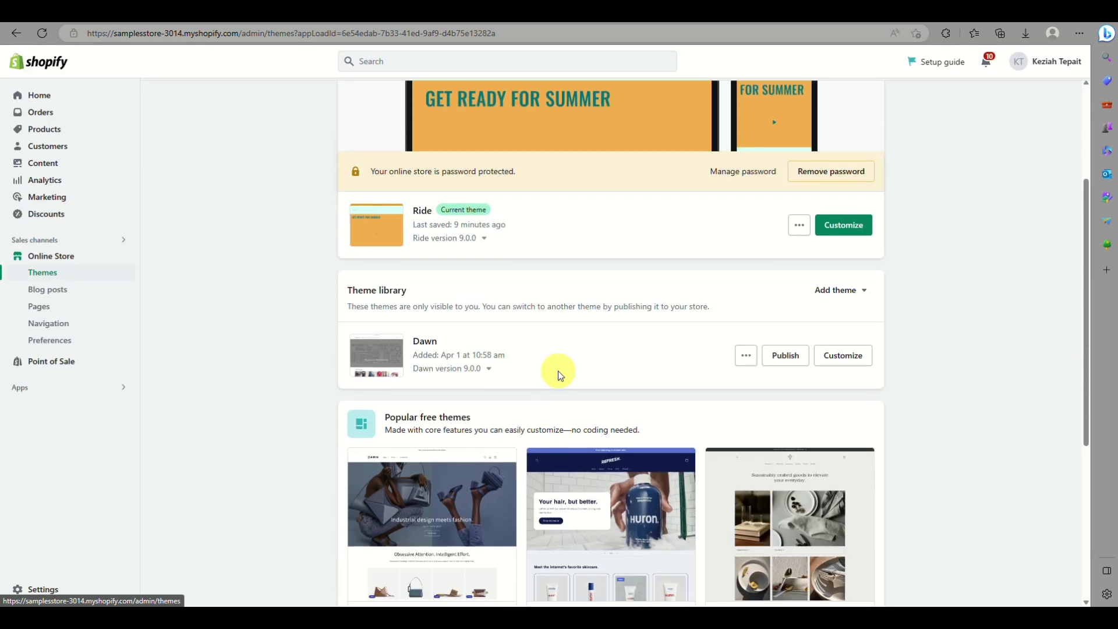
scroll(558, 371, up, 2)
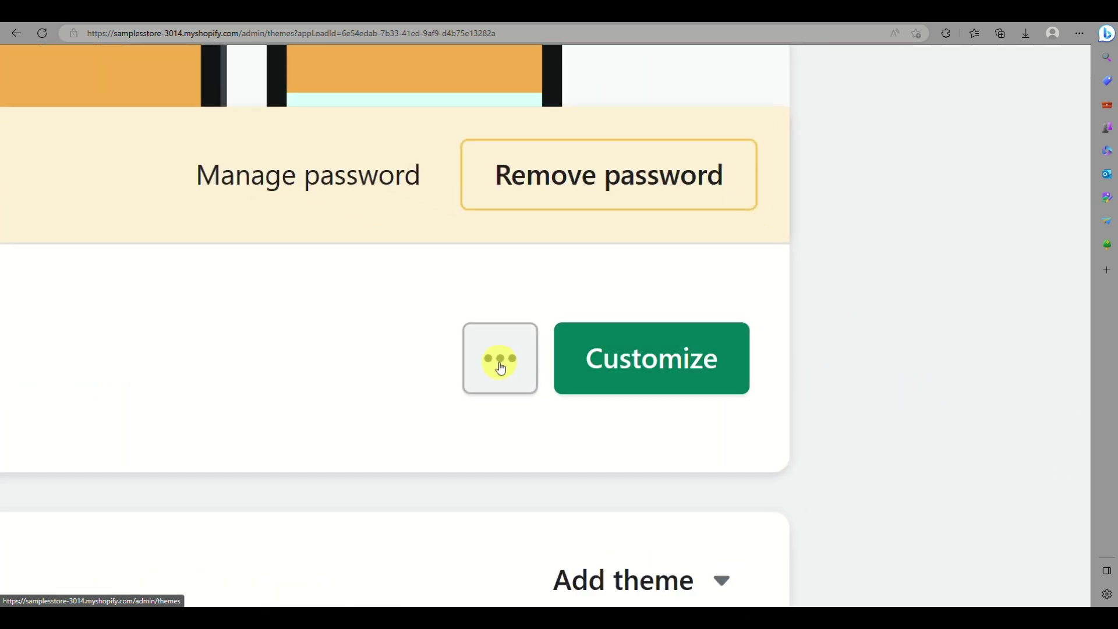
click(669, 350)
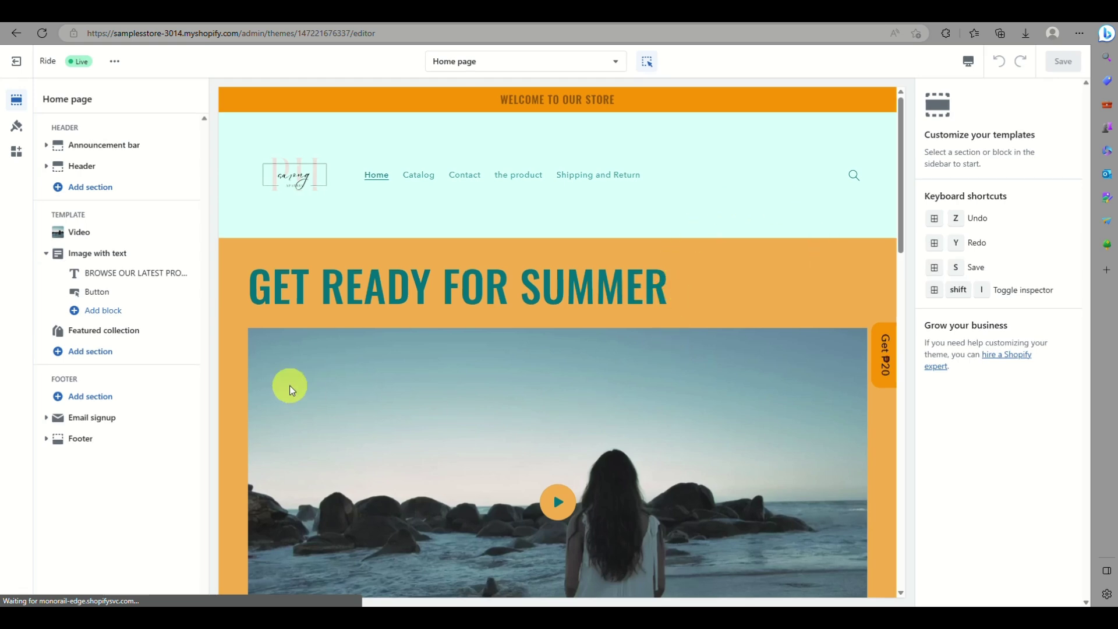
scroll(289, 385, down, 5)
scroll(290, 386, down, 5)
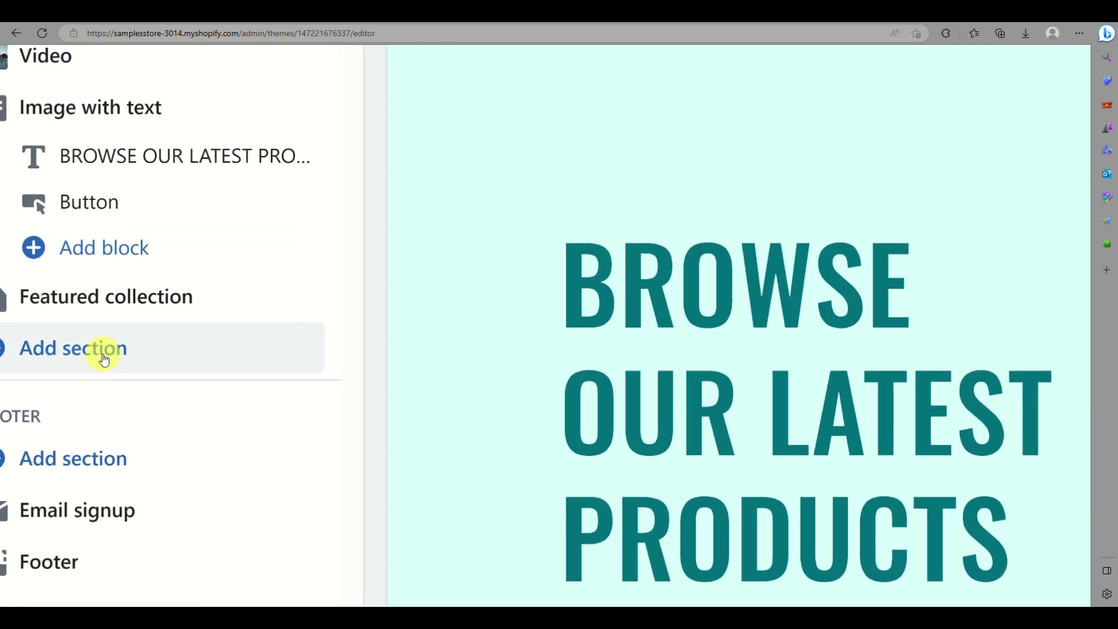
Add an Email signup section after Featured collection from the expanded section list.
click(180, 347)
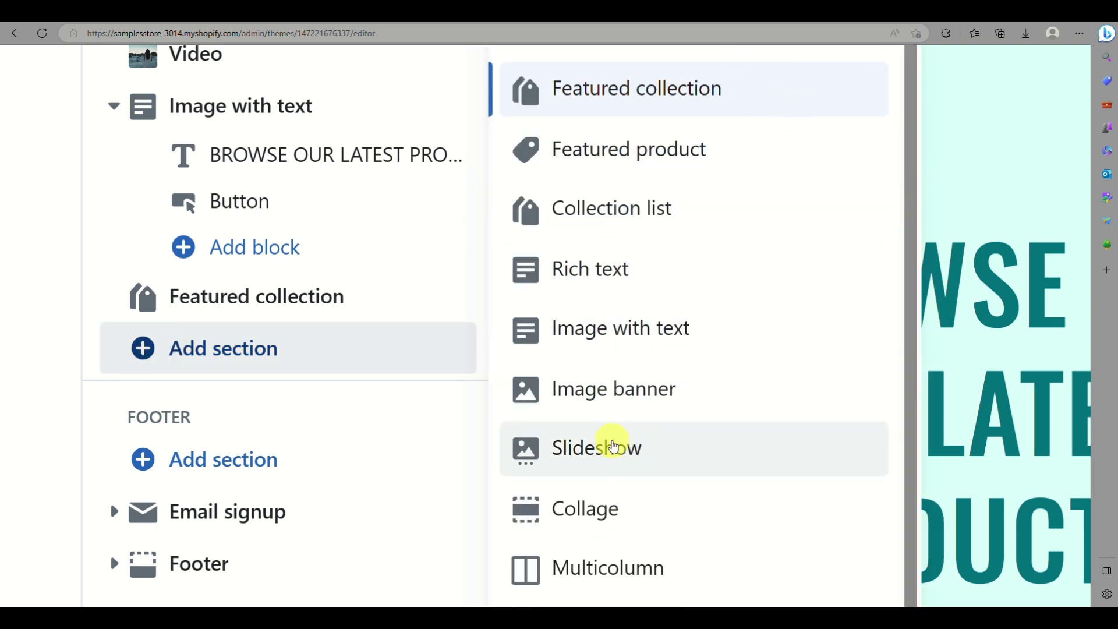
scroll(612, 443, down, 2)
scroll(614, 446, down, 1)
click(613, 445)
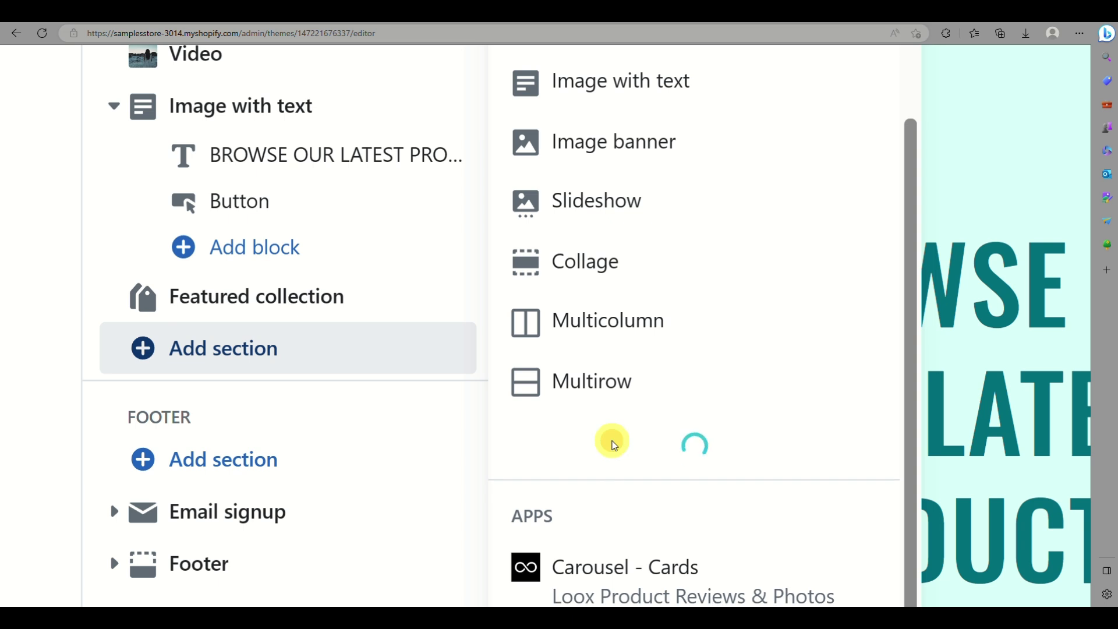
scroll(613, 447, down, 3)
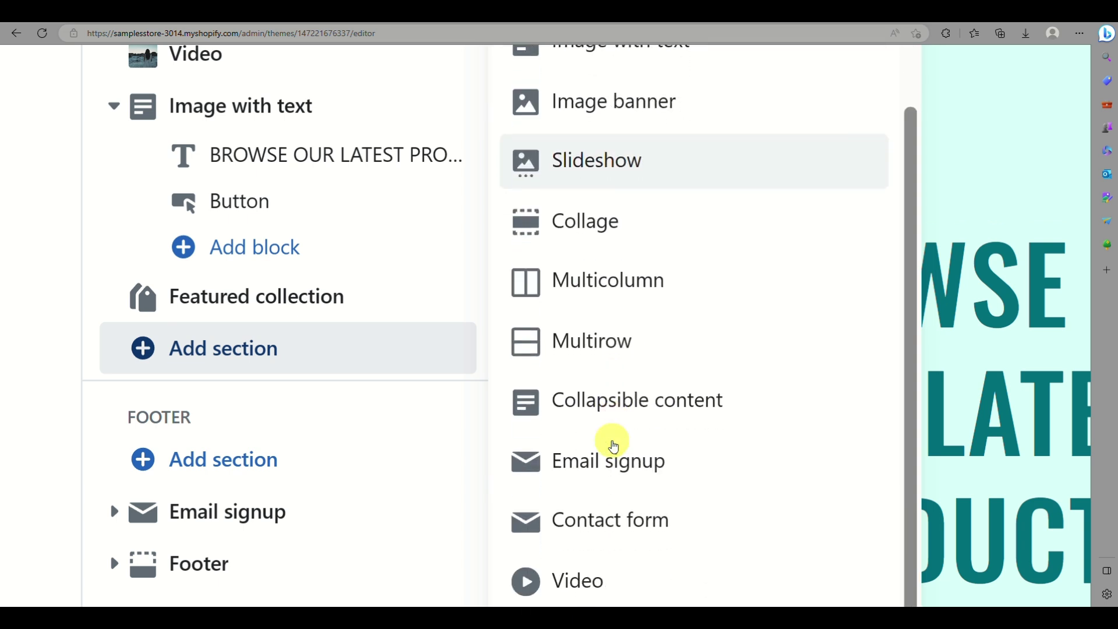
scroll(614, 446, down, 2)
scroll(614, 446, down, 1)
scroll(613, 447, down, 1)
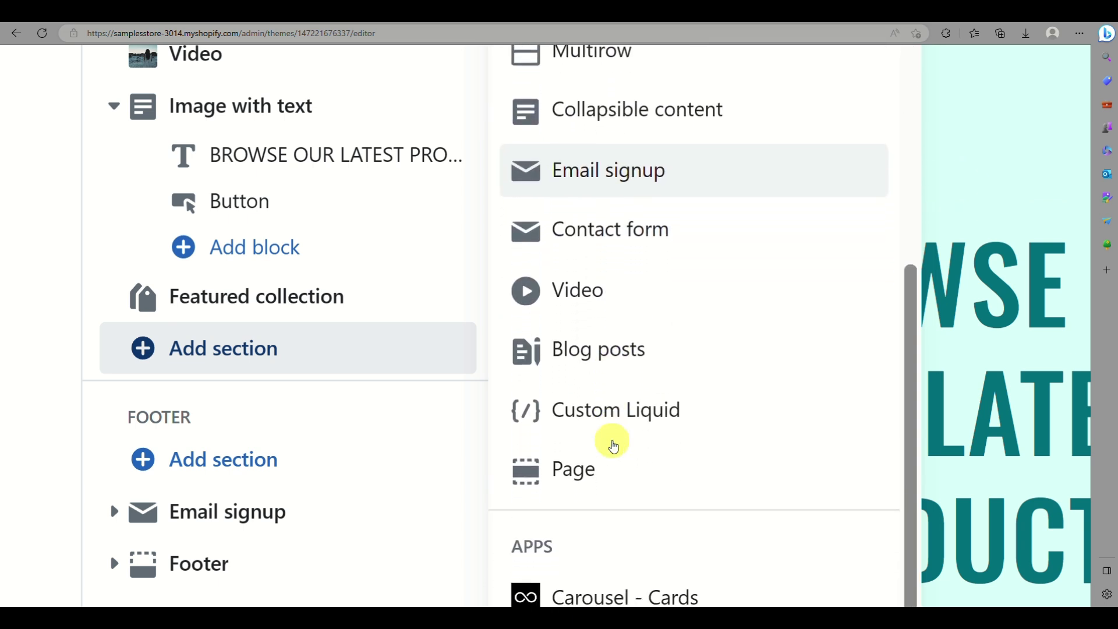
scroll(613, 447, up, 4)
scroll(614, 446, down, 1)
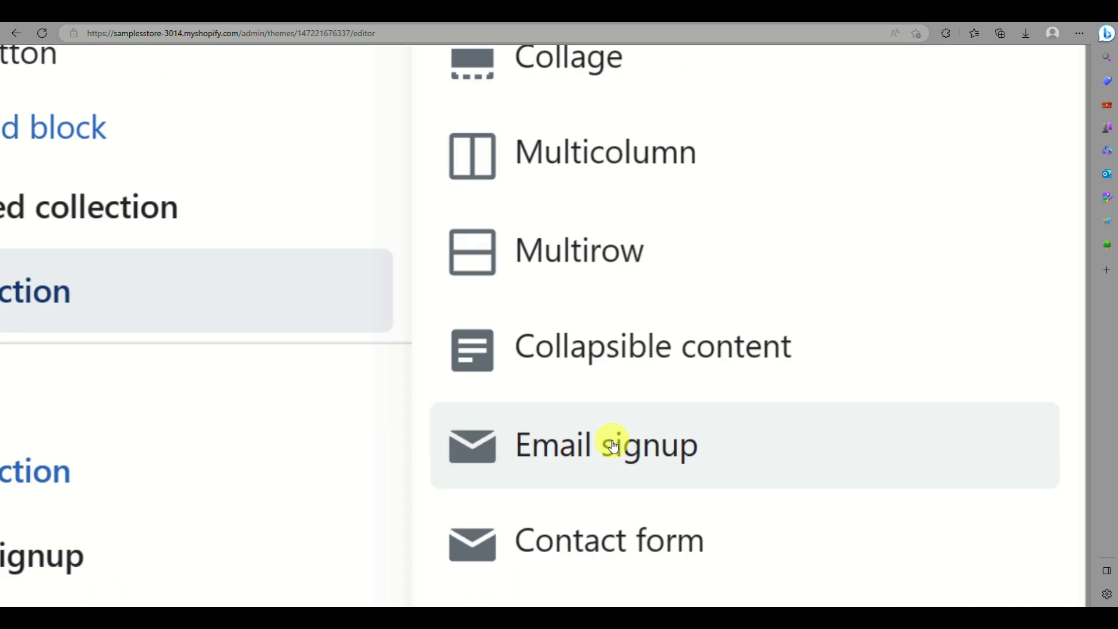
click(613, 446)
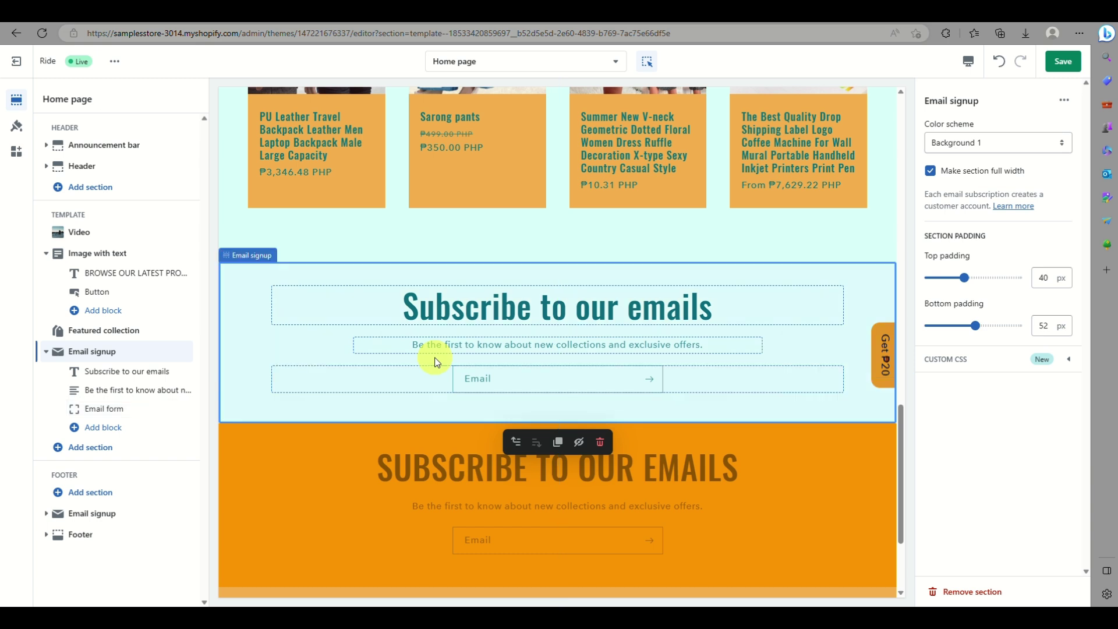
Inspect the Email signup blocks, then drag the section up to just below Video.
click(489, 382)
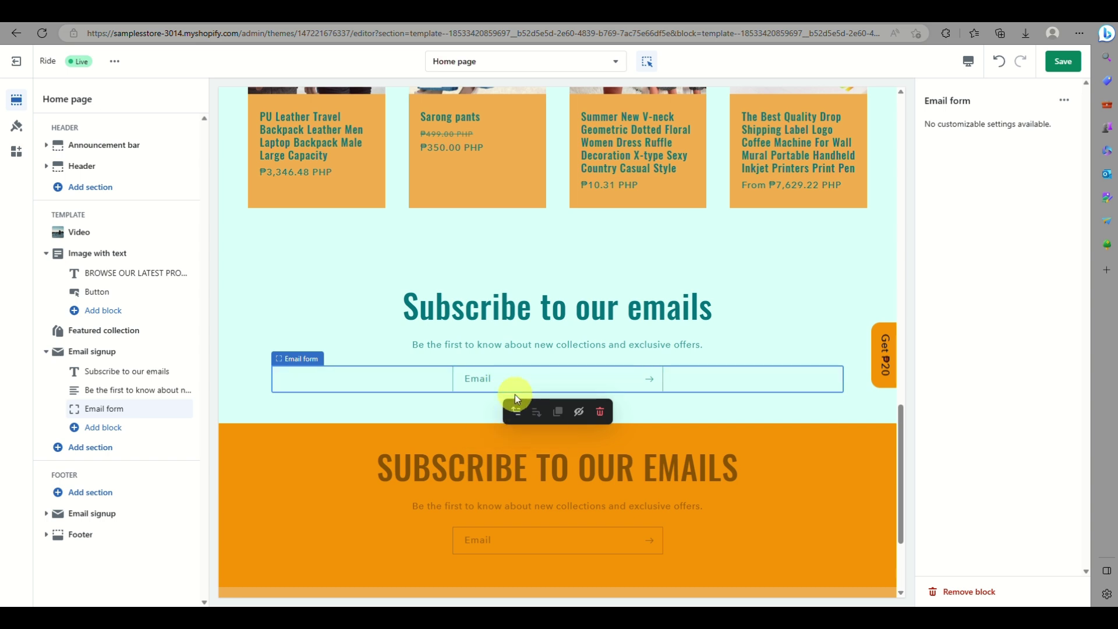
click(464, 367)
click(475, 342)
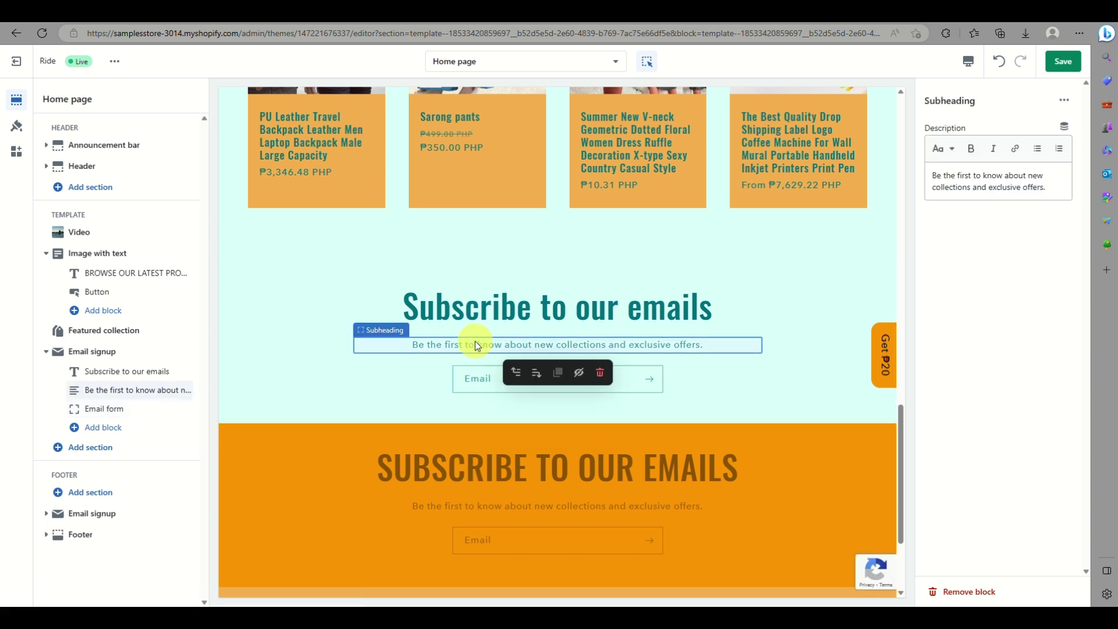
scroll(476, 342, up, 1)
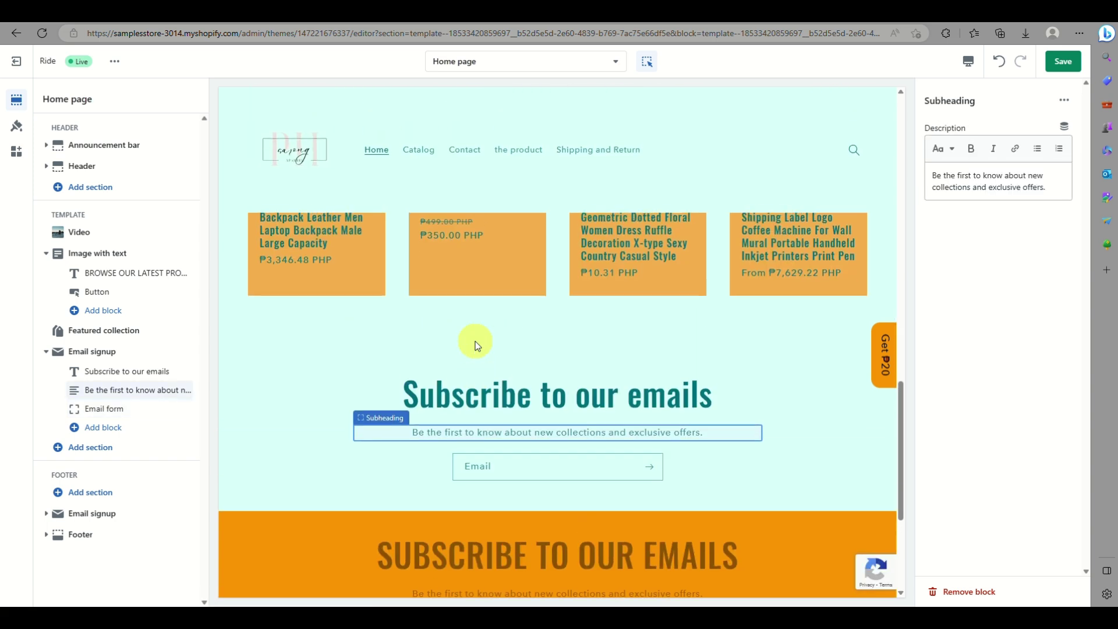
mouse_move(123, 352)
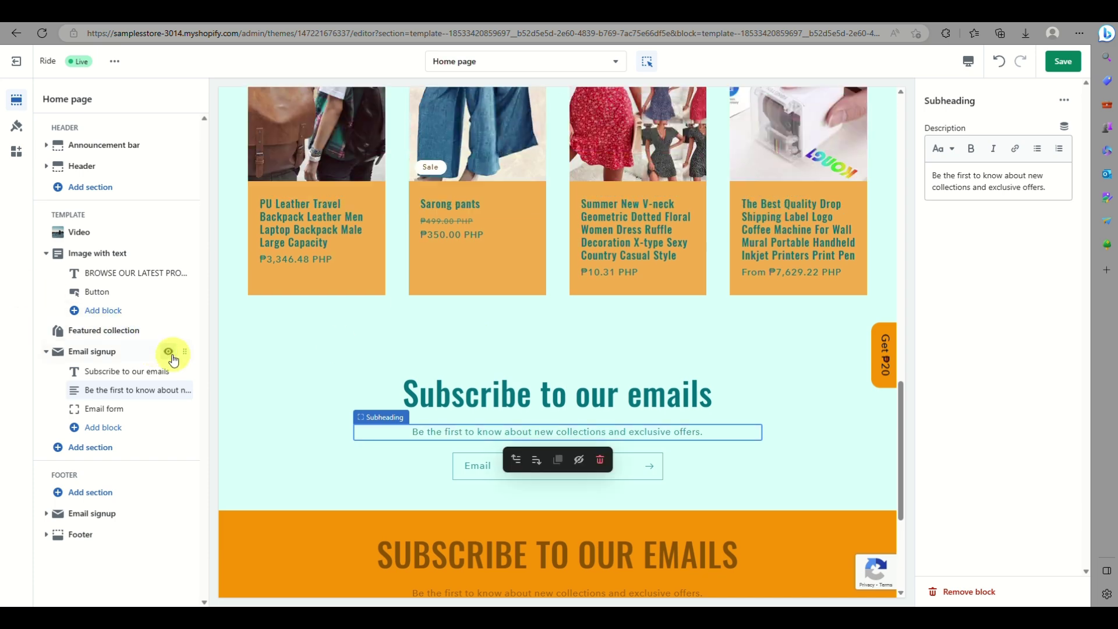
drag(182, 352, 171, 272)
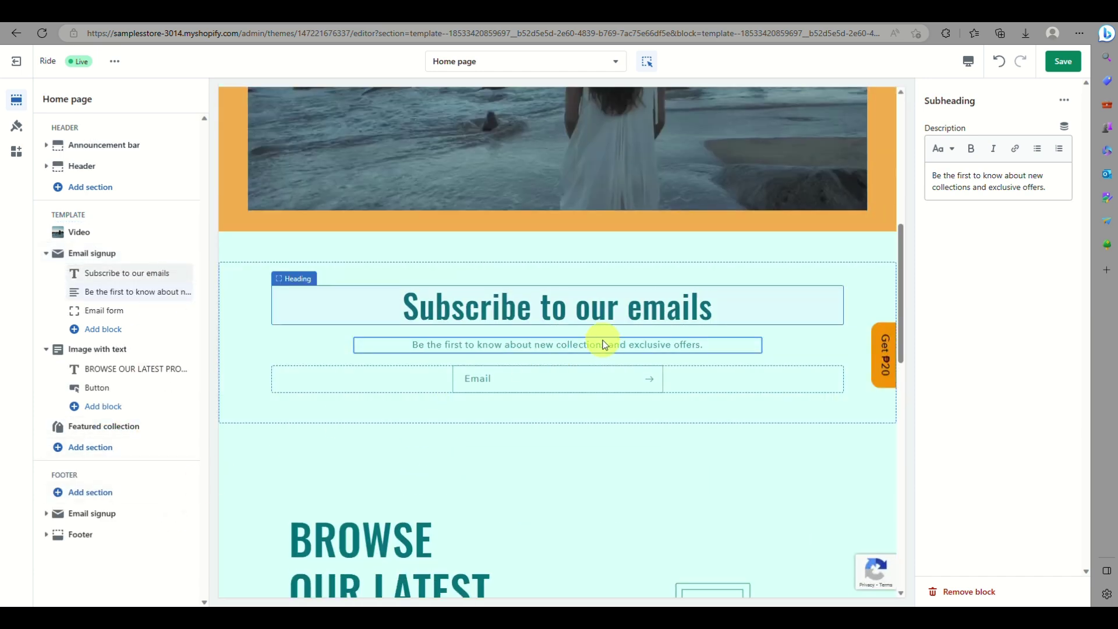
Change the Email signup heading to 'Get notified with our new products', fixing typos.
click(610, 316)
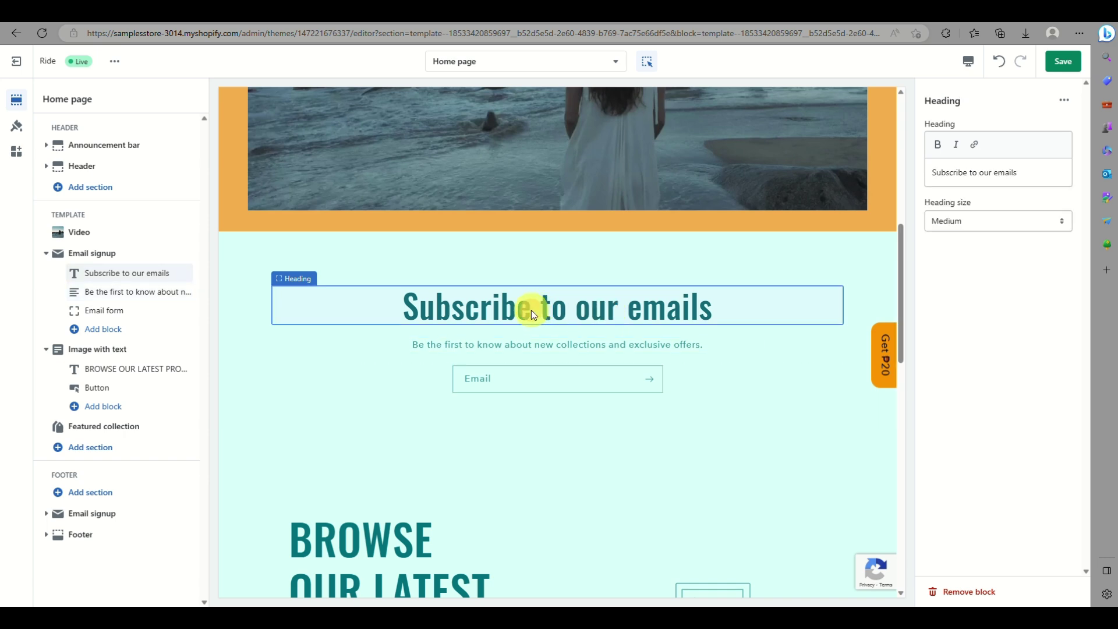
triple_click(531, 311)
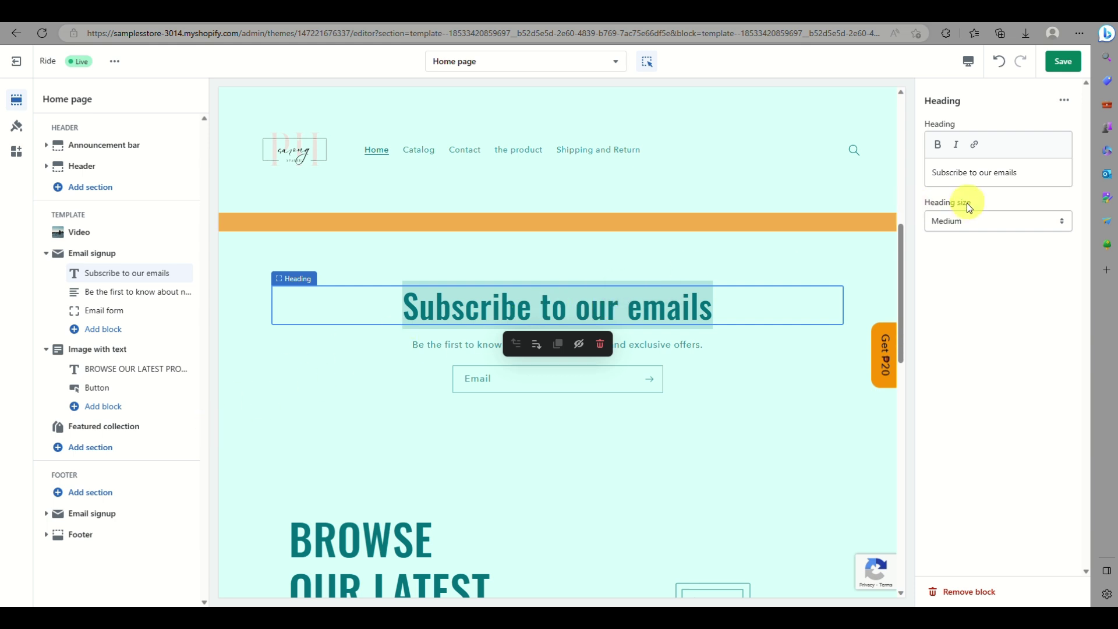
double_click(1005, 173)
triple_click(1006, 173)
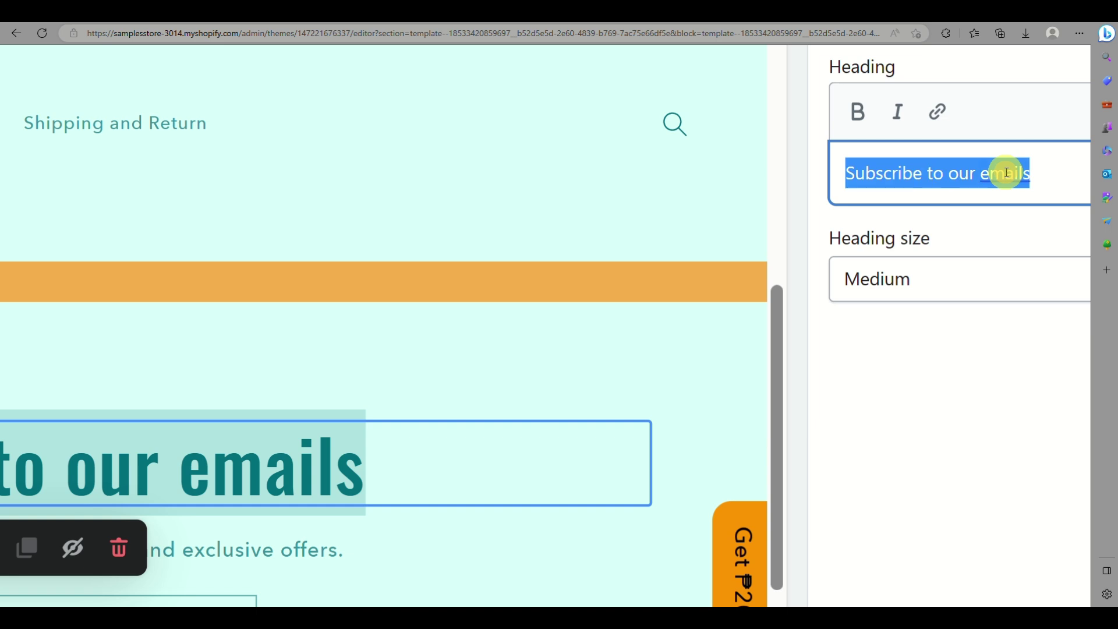
text(Get)
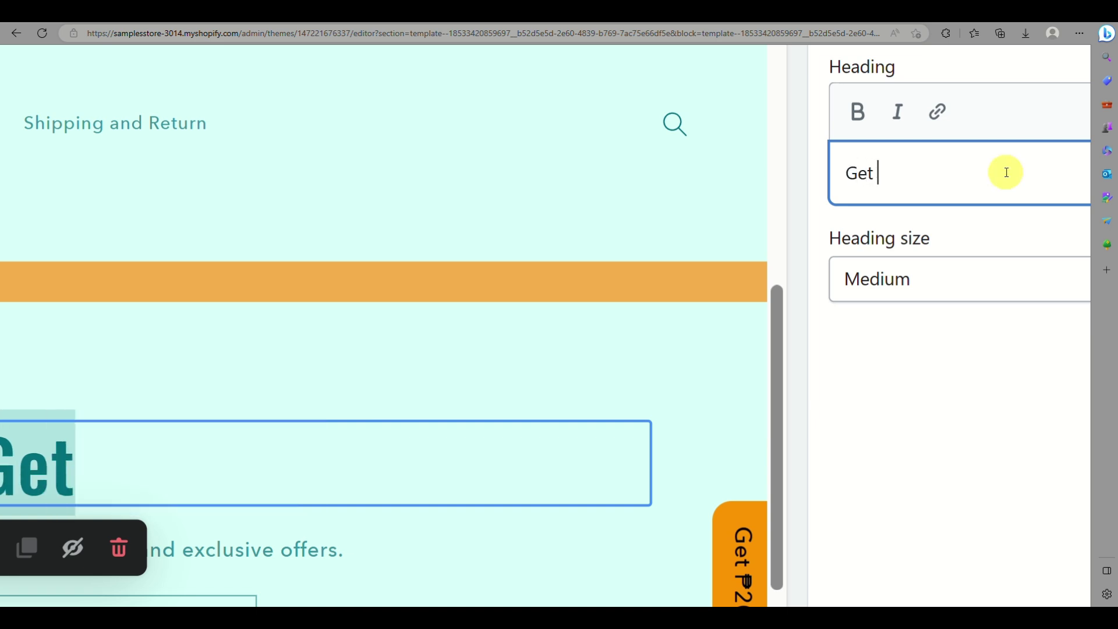
text( notifue)
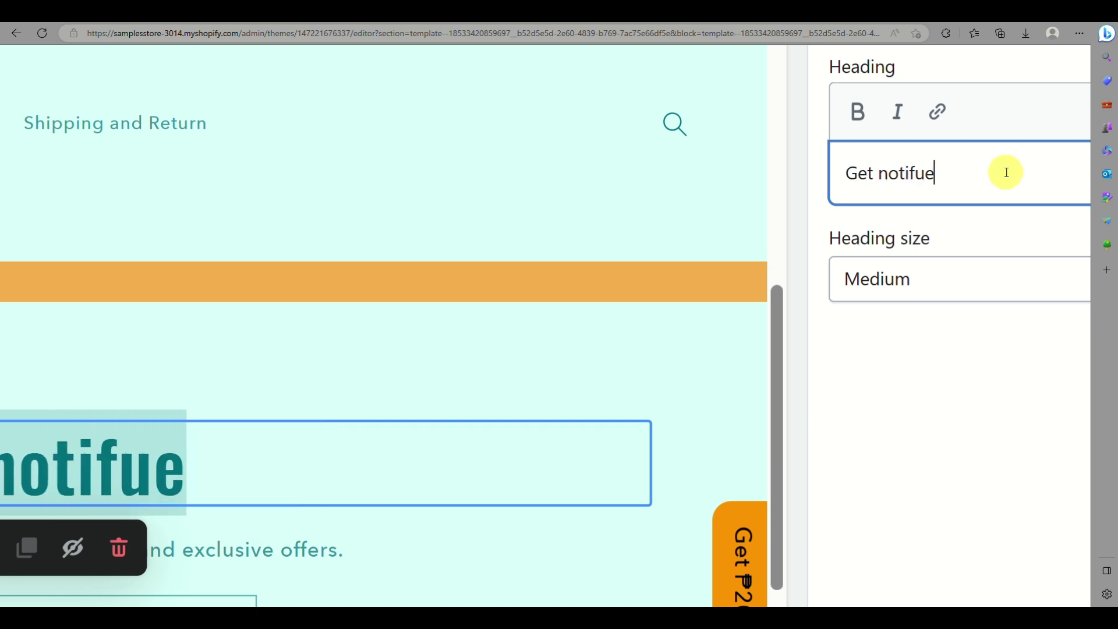
key(BackSpace)
key(BackSpace)
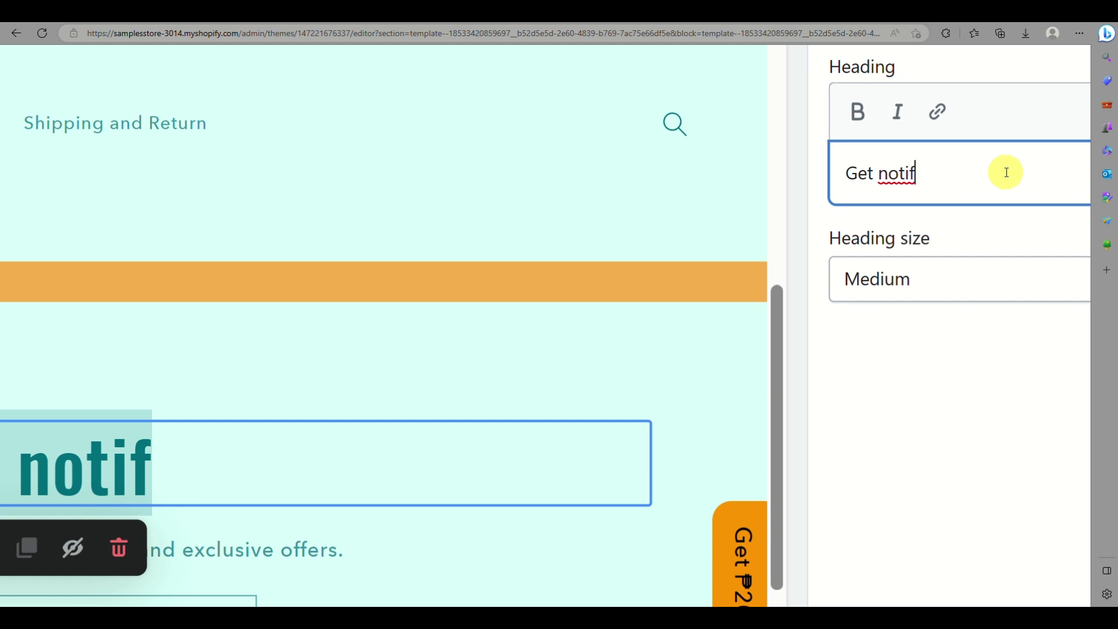
text(ieed with )
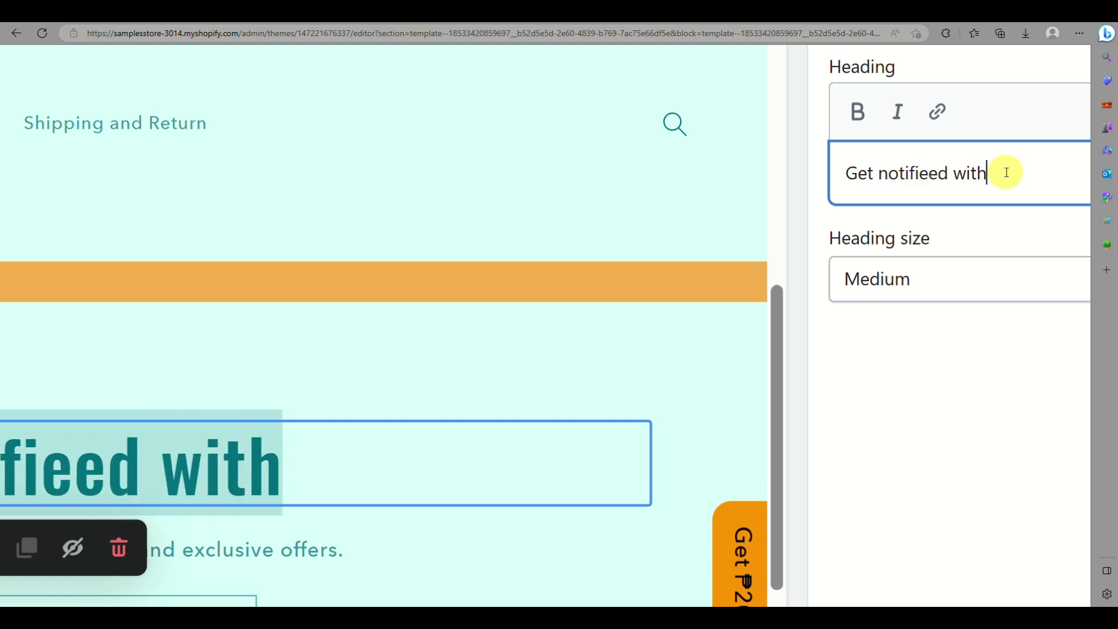
text(ou)
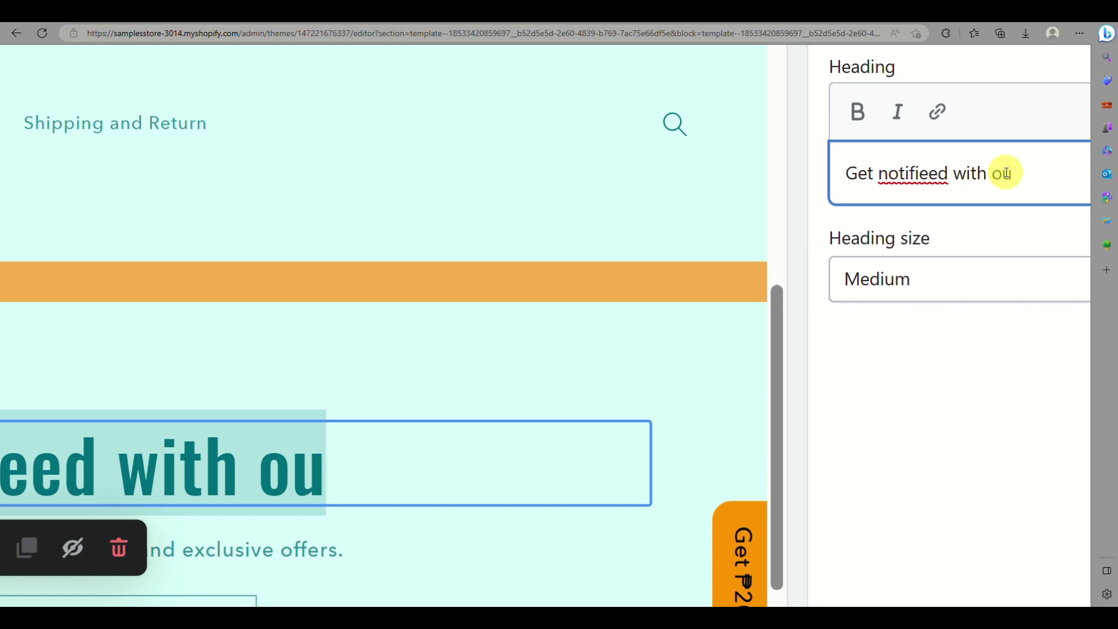
text(r new)
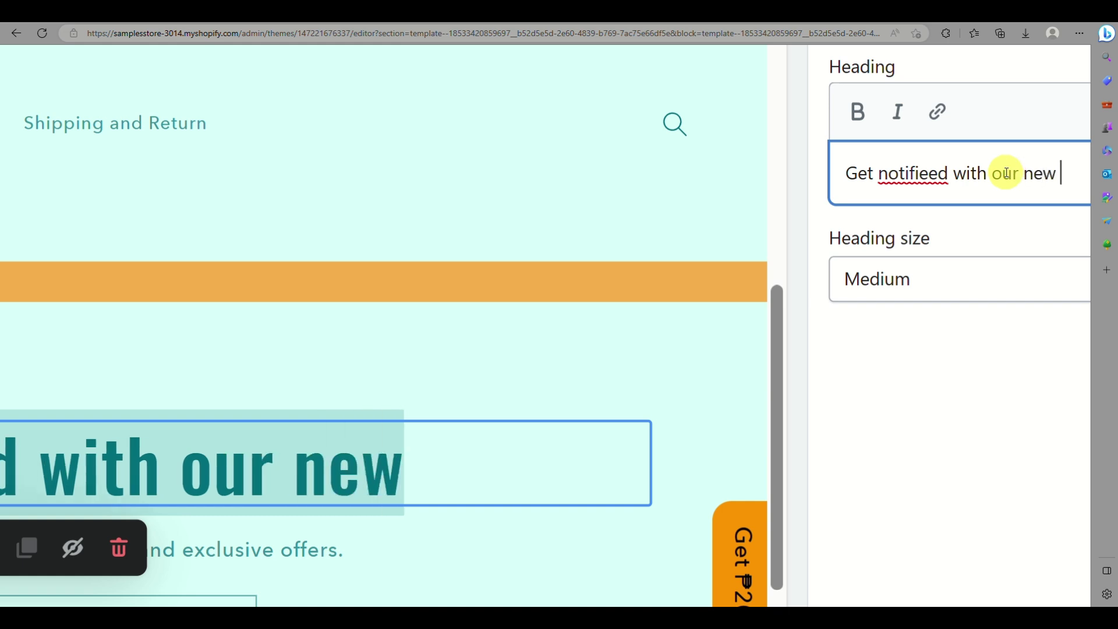
click(932, 173)
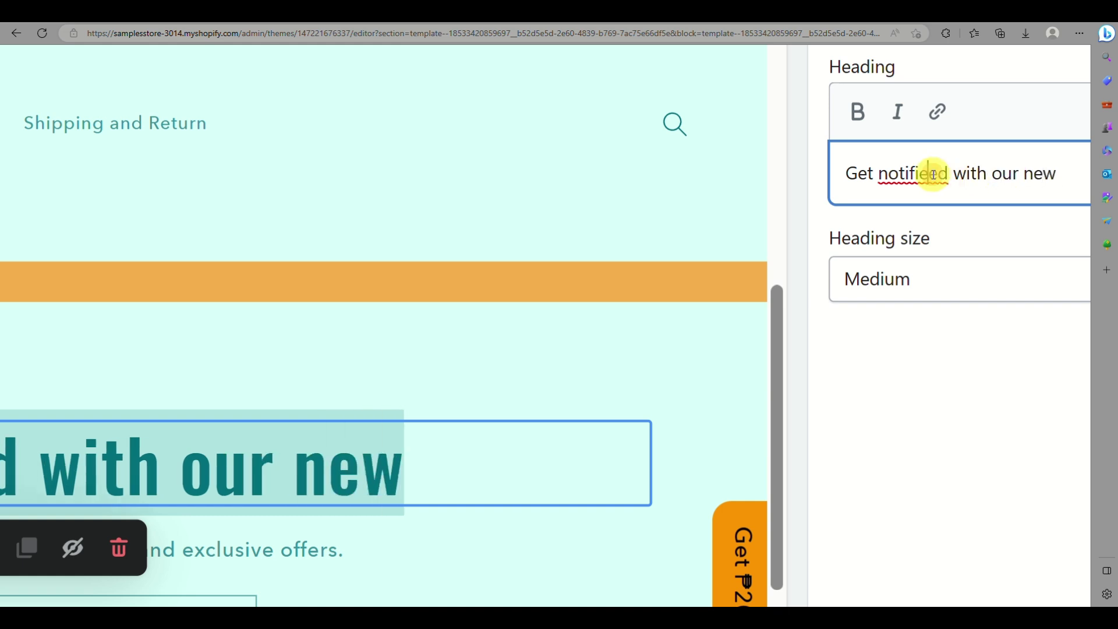
key(BackSpace)
click(1074, 172)
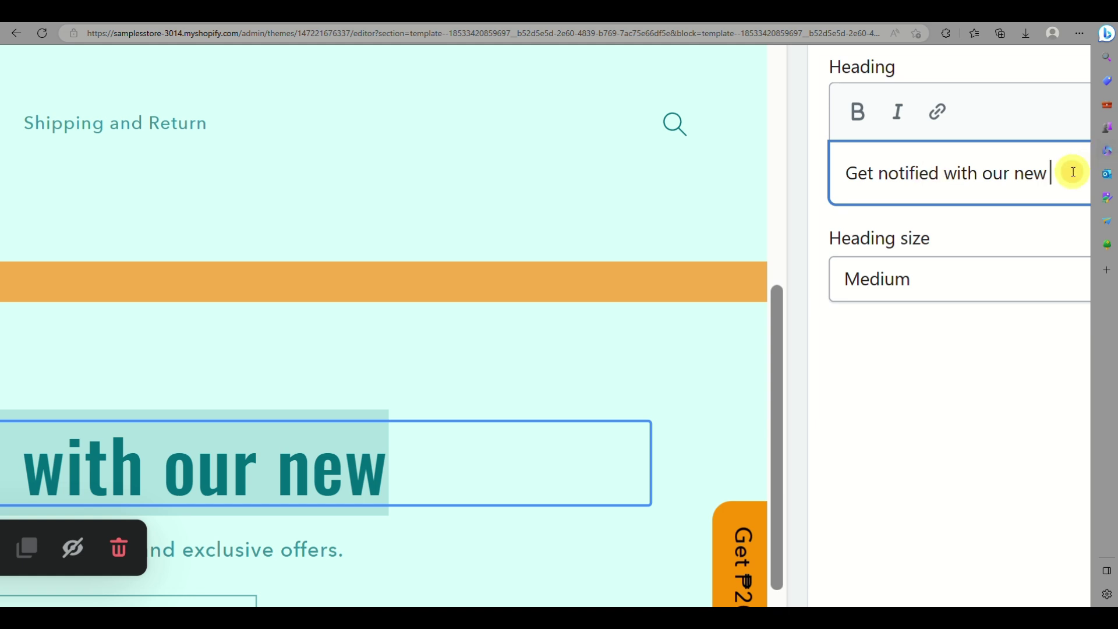
text(pr)
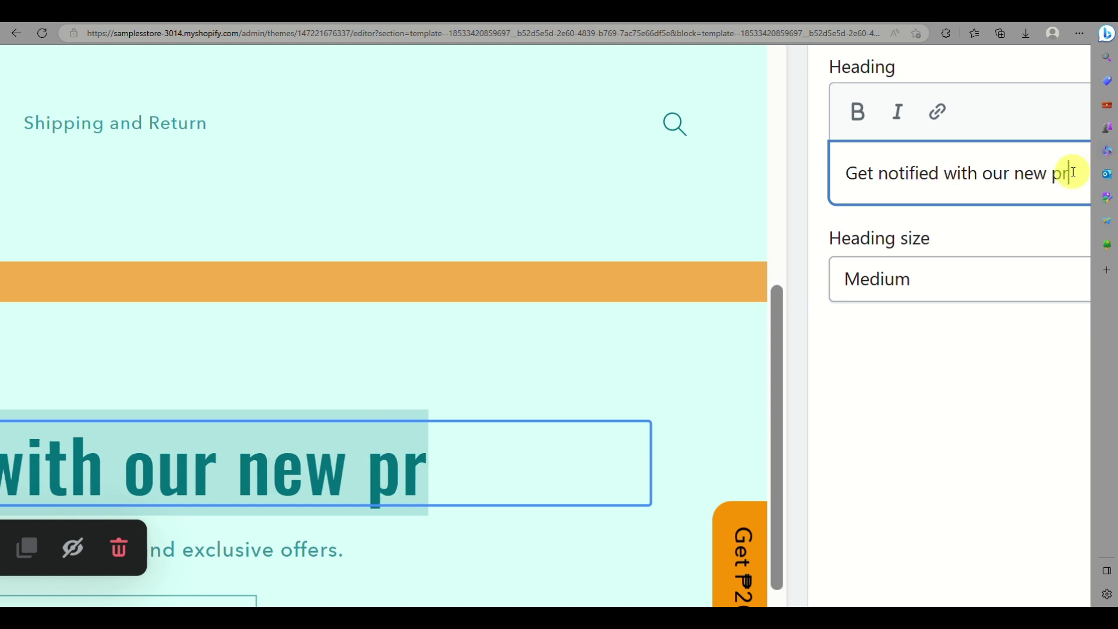
text(o)
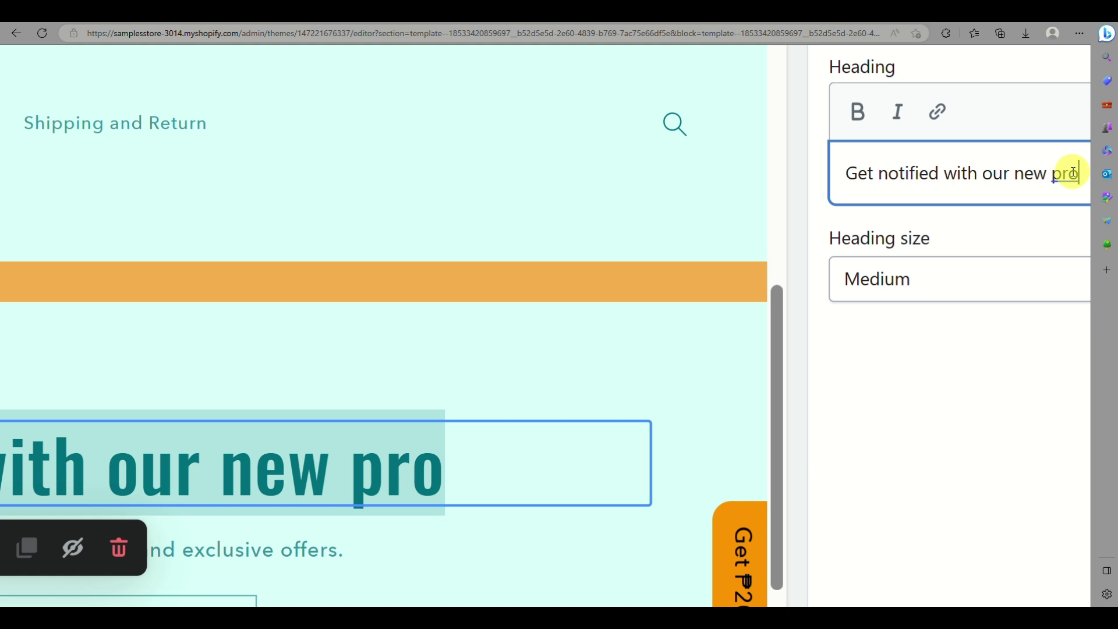
text(ducts)
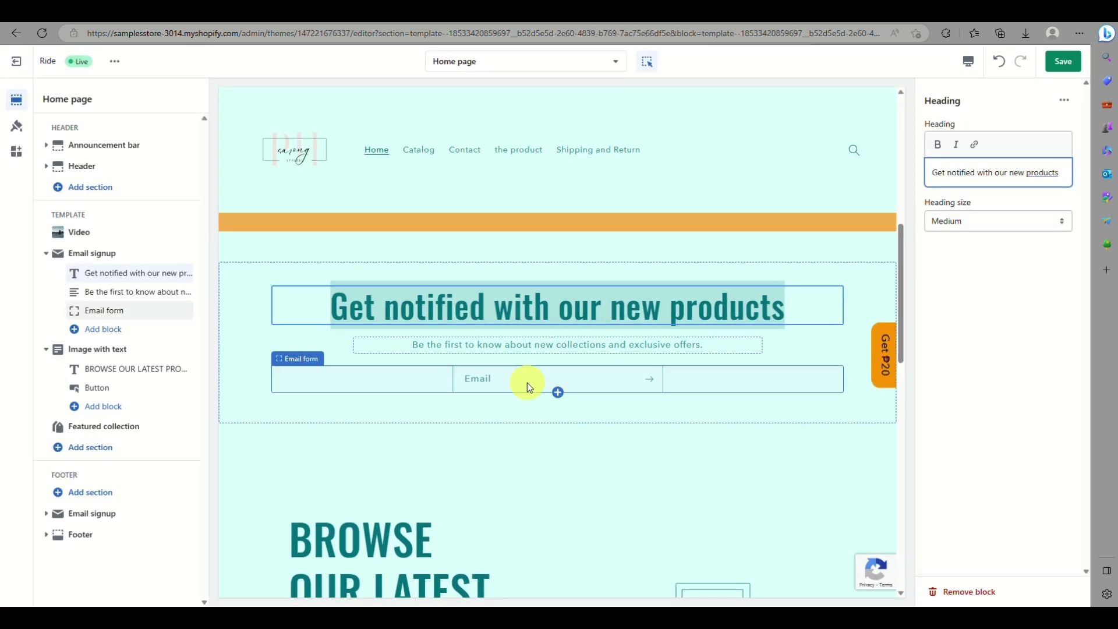
Inspect the signup section's email form and subheading blocks.
click(527, 383)
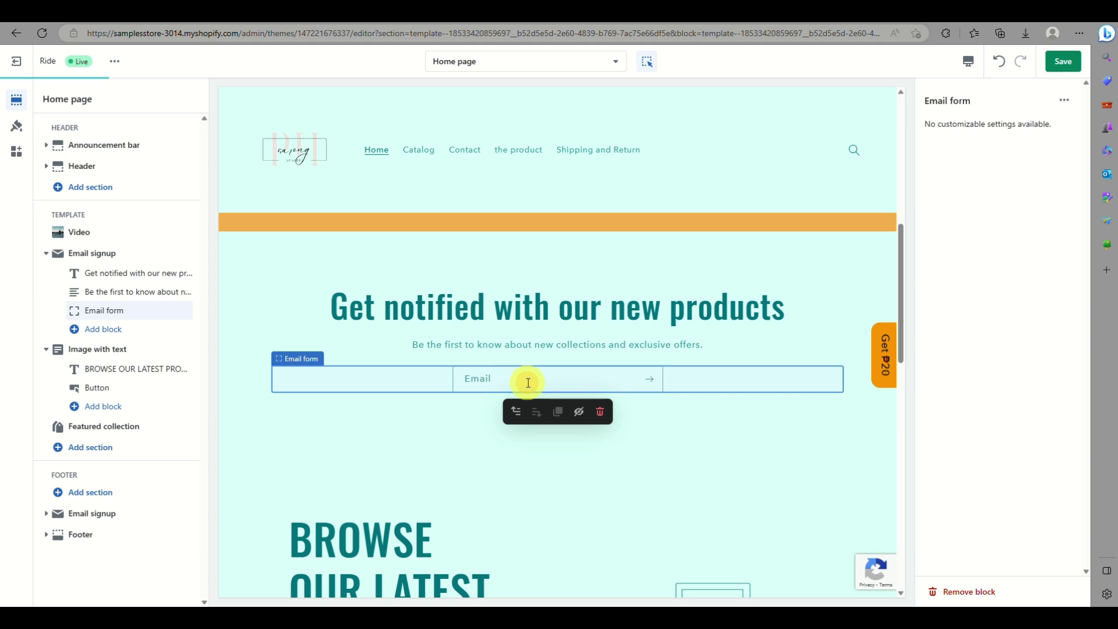
click(542, 343)
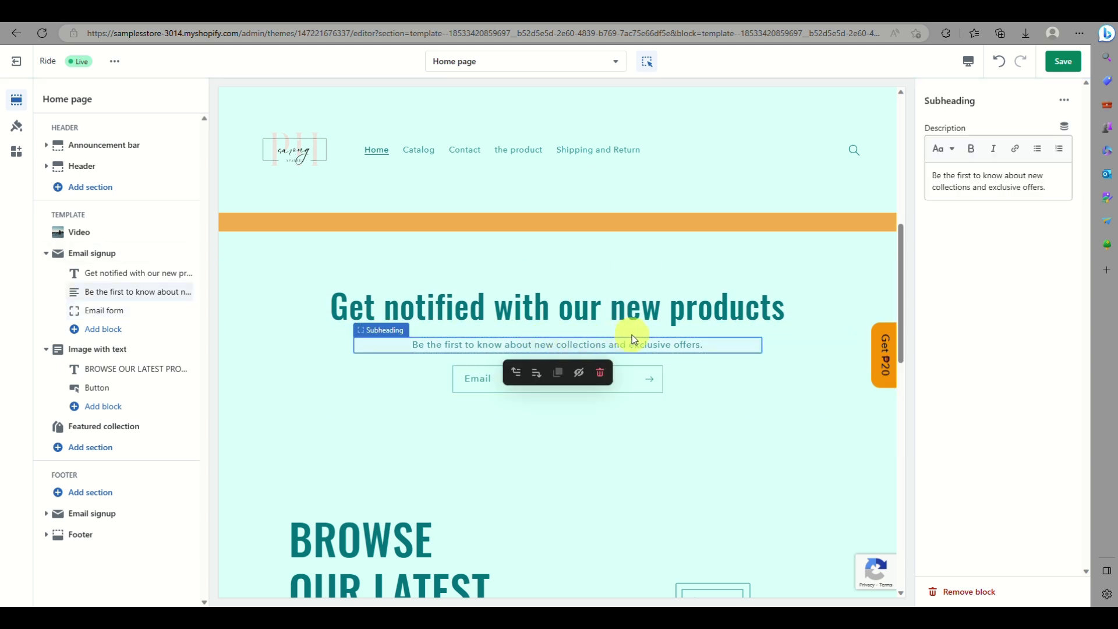
click(588, 381)
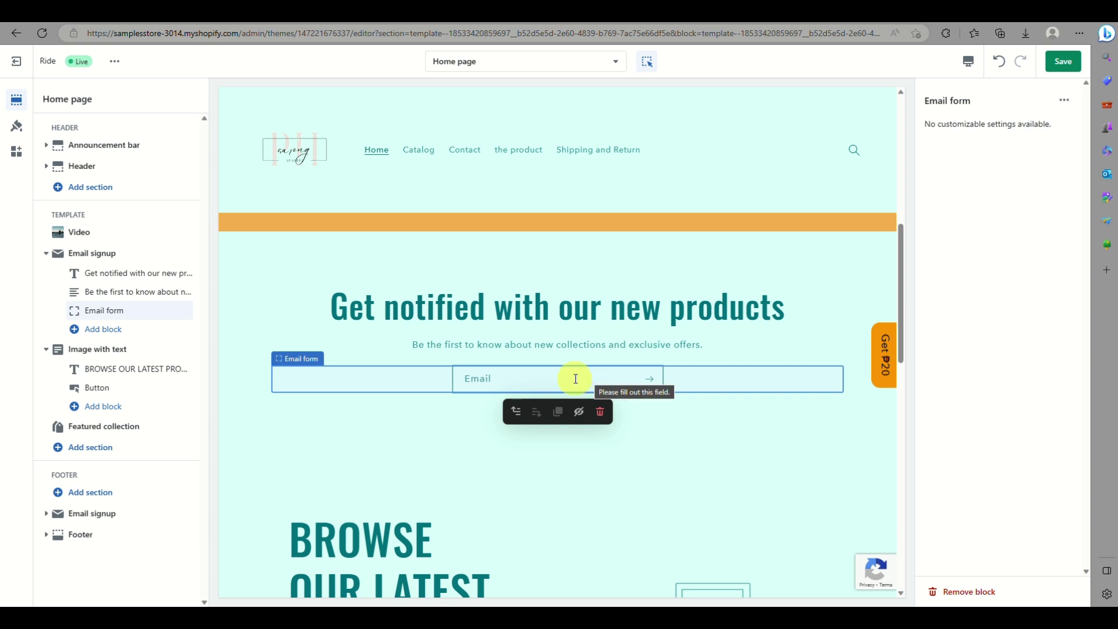
click(576, 378)
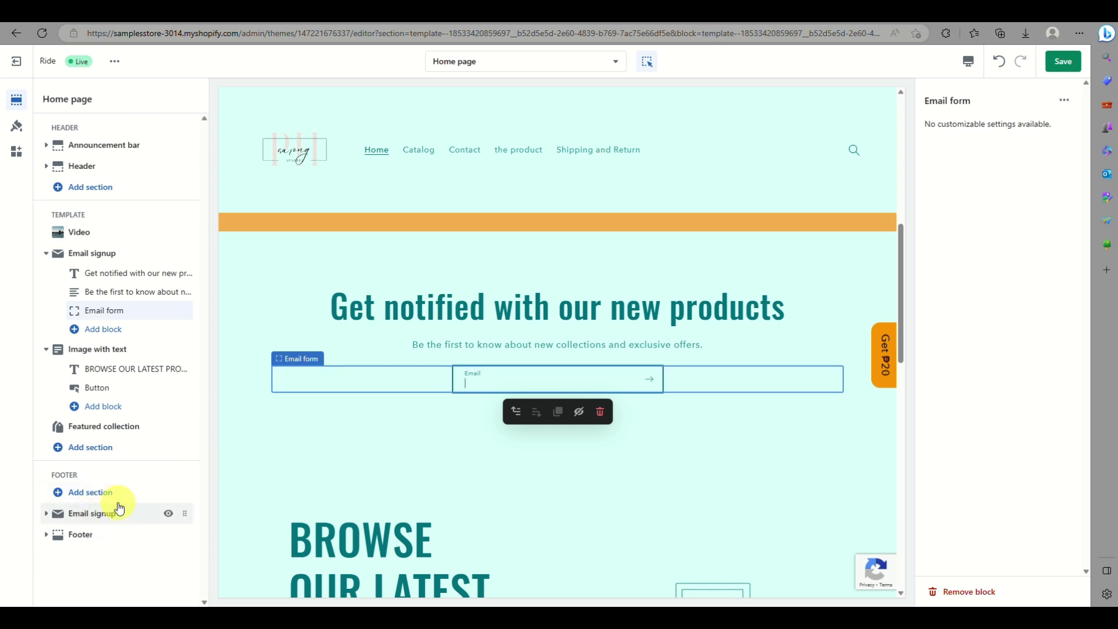
mouse_move(122, 514)
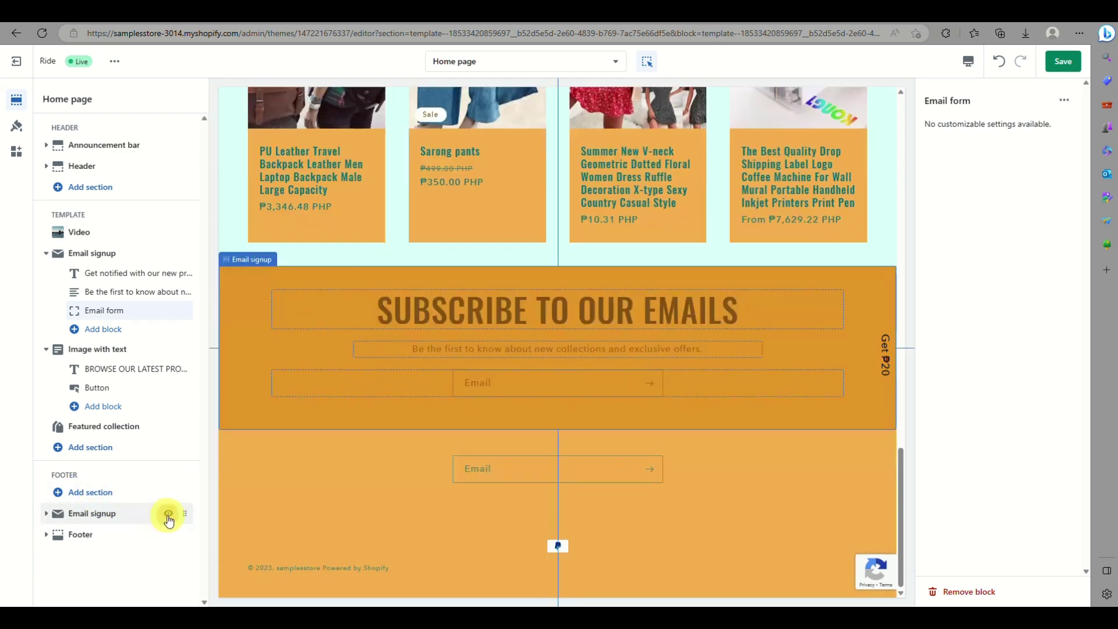
Hide the footer Email signup and Footer sections and save the theme.
click(169, 514)
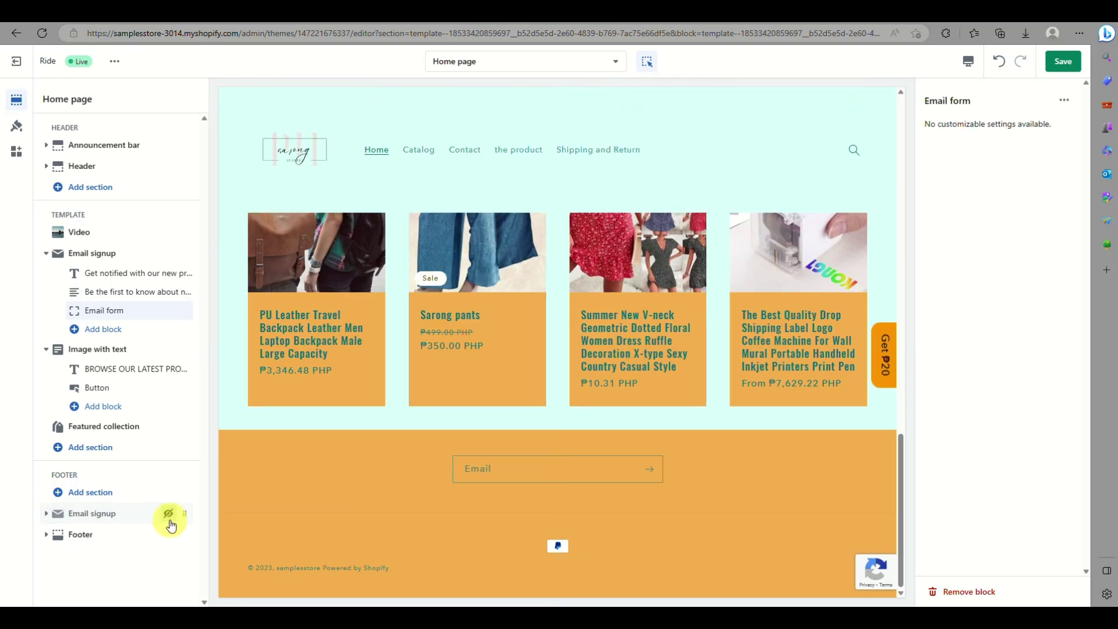
mouse_move(118, 534)
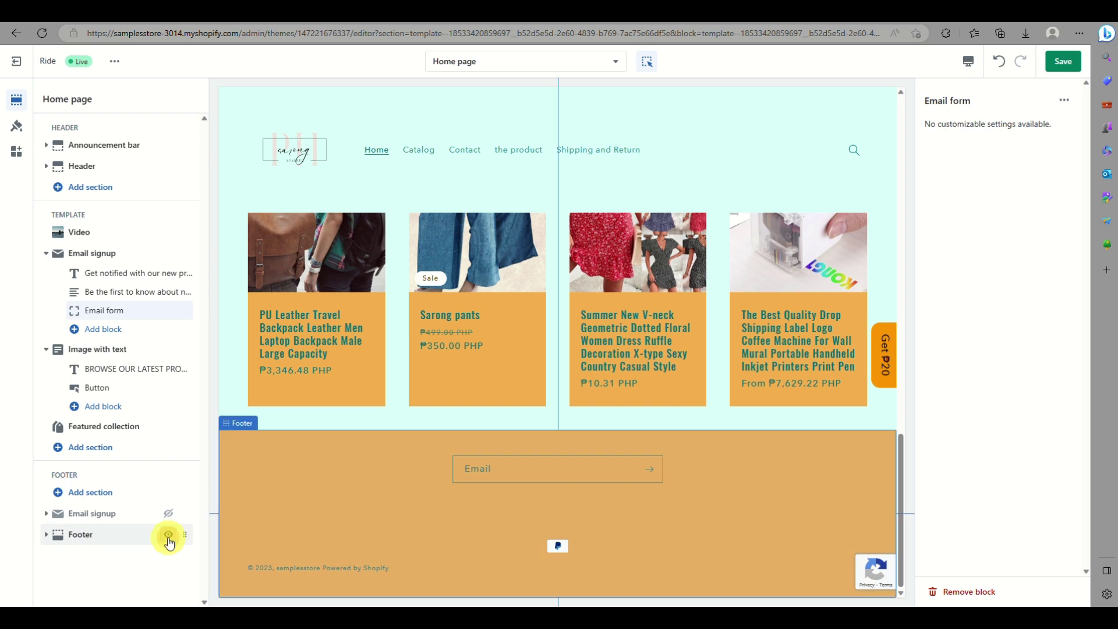
click(169, 537)
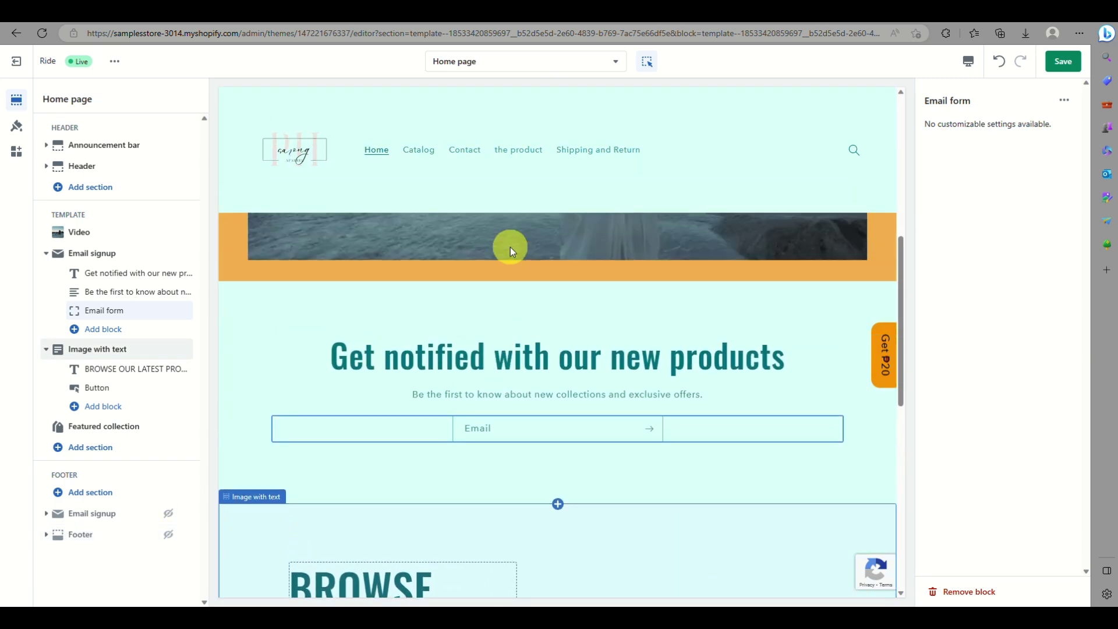
click(1069, 55)
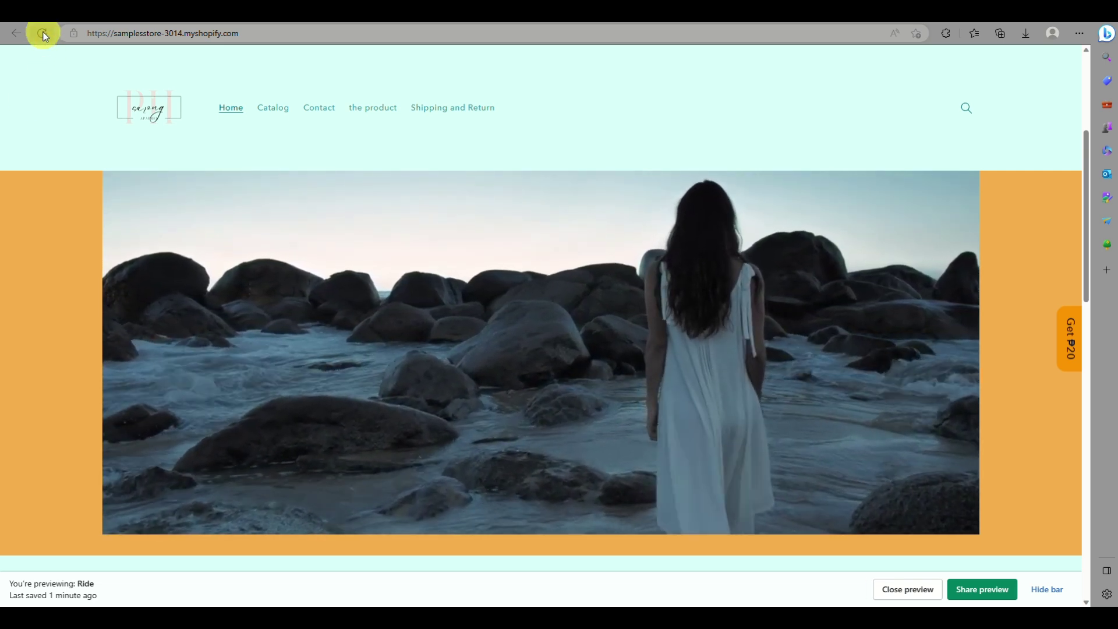
Reload the store preview and subscribe a test email address in the signup form.
click(43, 35)
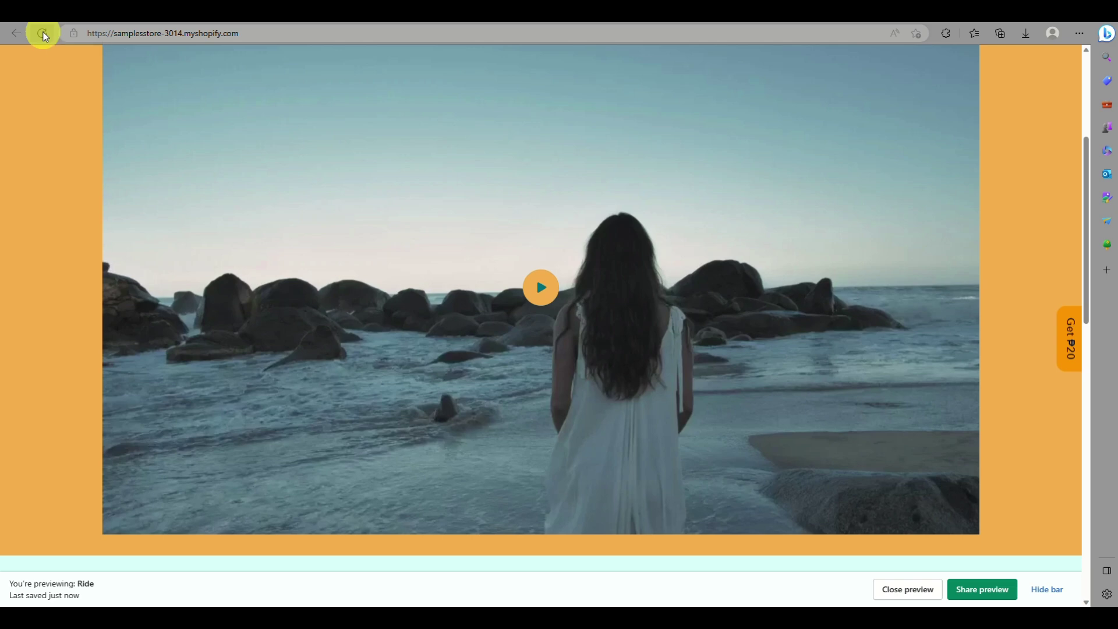
scroll(337, 352, down, 5)
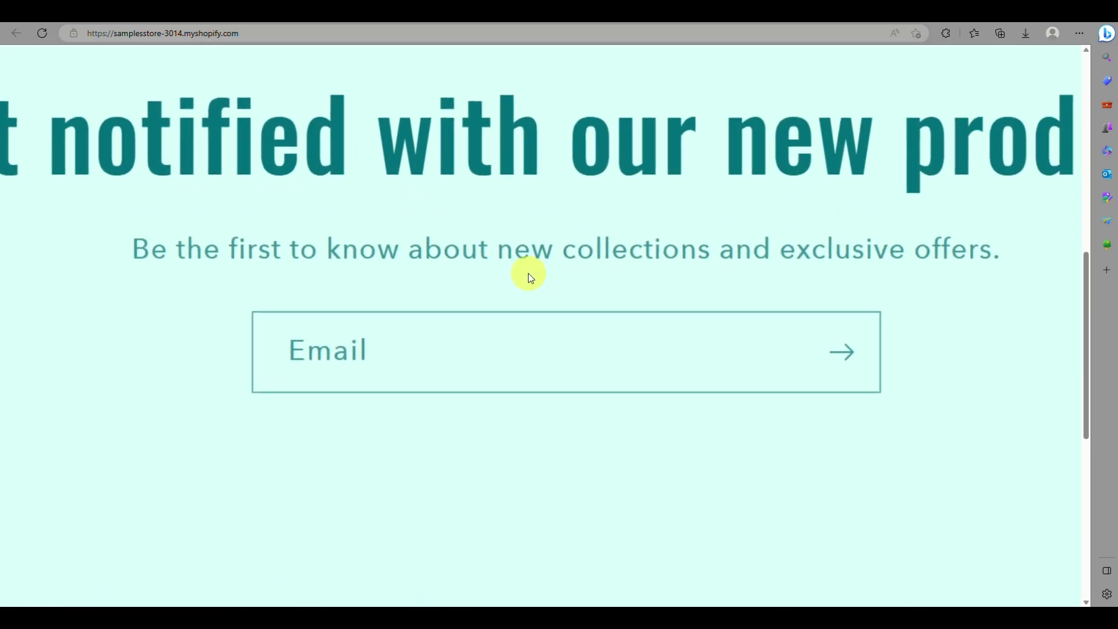
click(507, 315)
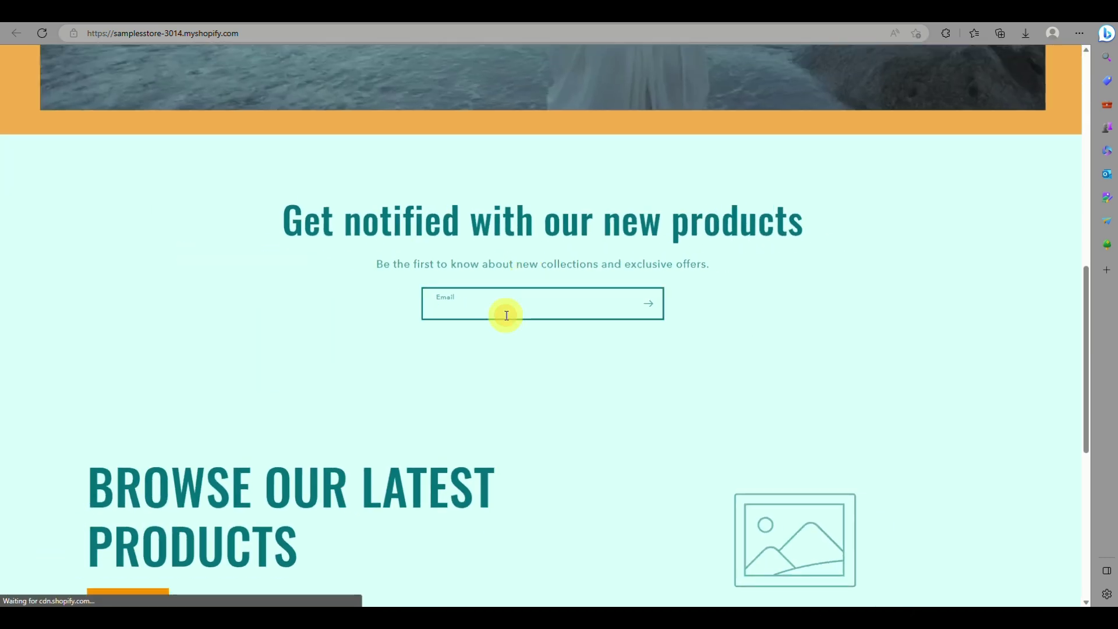
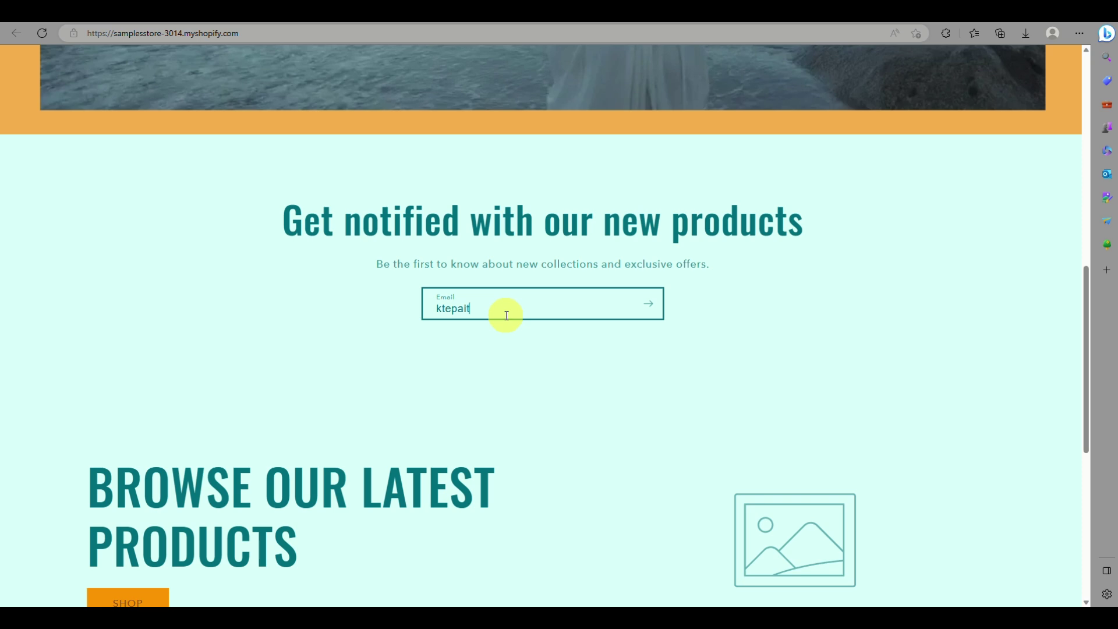
key(Return)
click(652, 305)
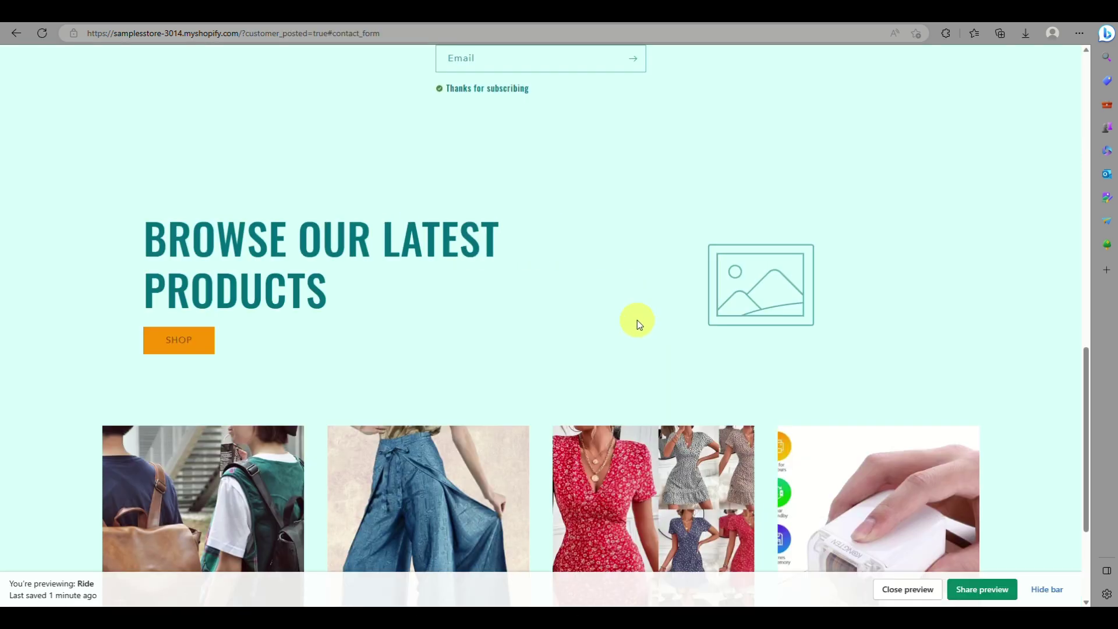
ctrl+scroll(637, 324, up, 1)
ctrl+scroll(513, 307, up, 1)
ctrl+scroll(465, 305, up, 2)
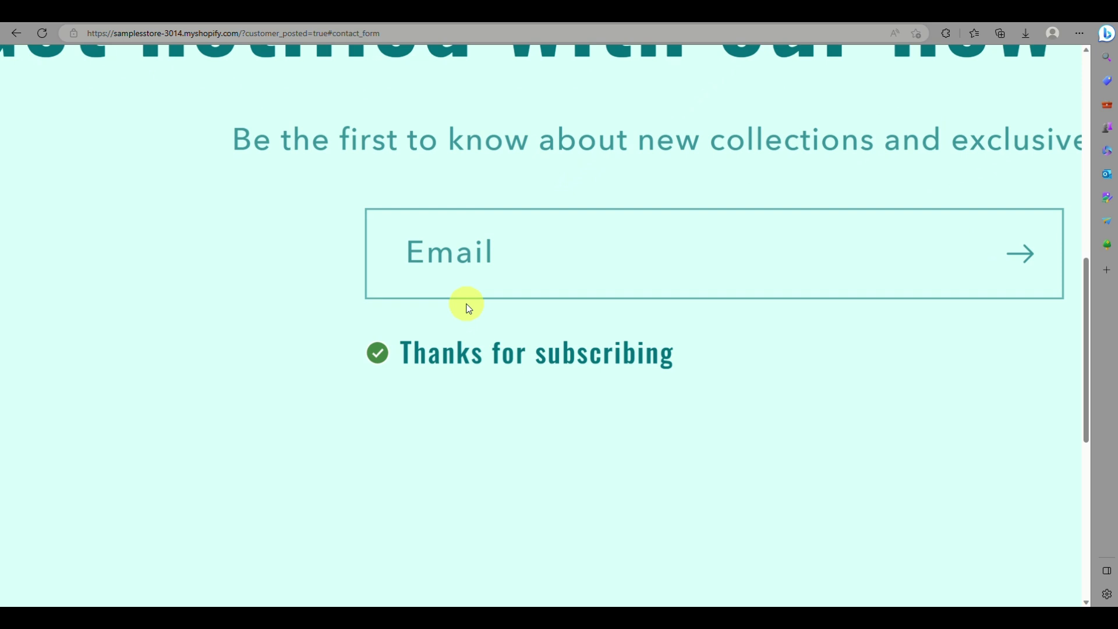
ctrl+scroll(464, 304, up, 1)
ctrl+scroll(530, 377, up, 1)
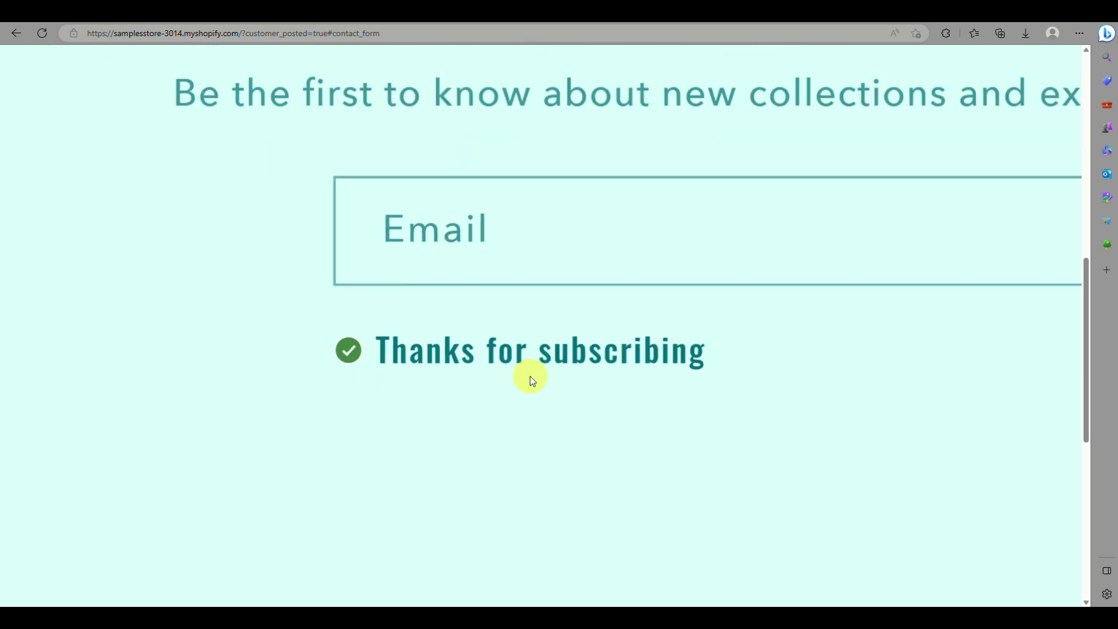
ctrl+scroll(531, 377, up, 1)
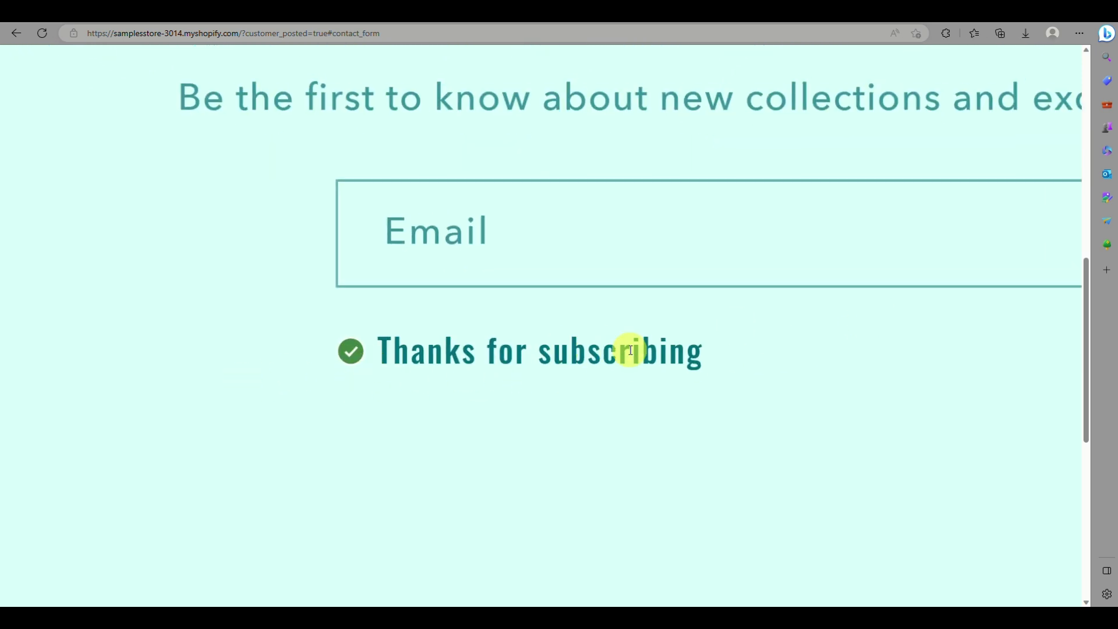
ctrl+scroll(577, 358, down, 1)
ctrl+scroll(577, 353, down, 2)
ctrl+scroll(577, 354, down, 1)
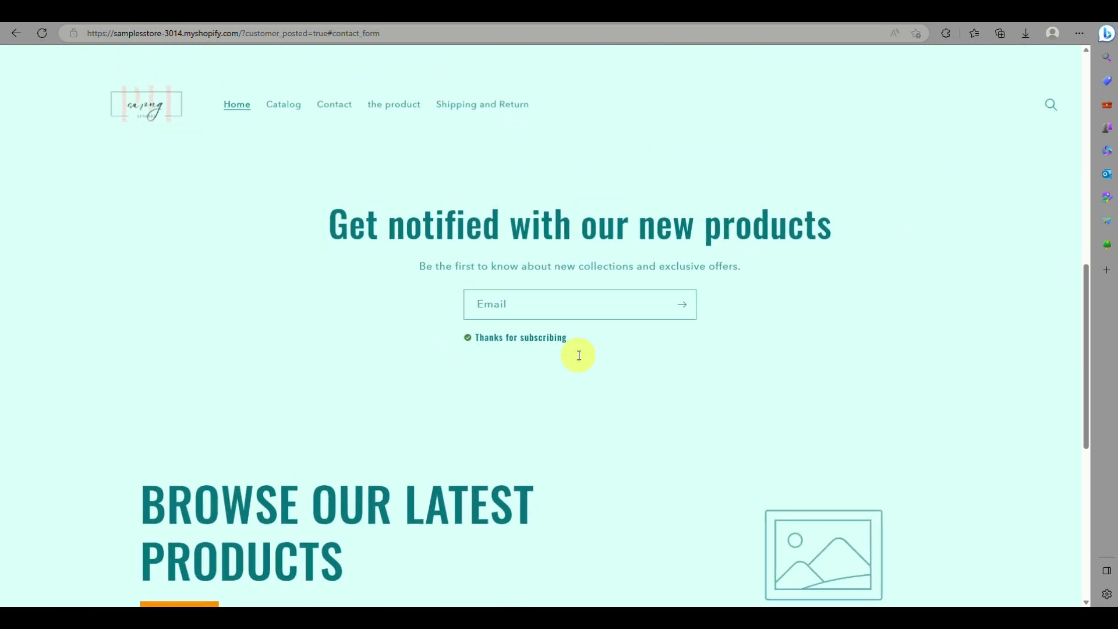
ctrl+scroll(579, 355, down, 1)
ctrl+scroll(577, 354, up, 1)
ctrl+scroll(576, 357, down, 1)
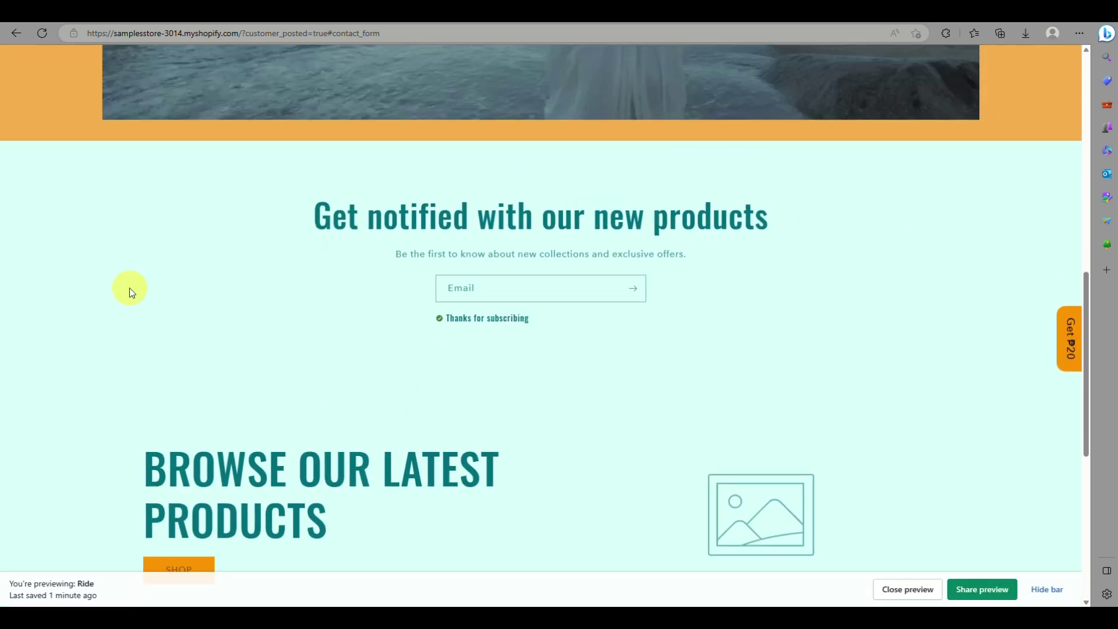
scroll(412, 495, down, 5)
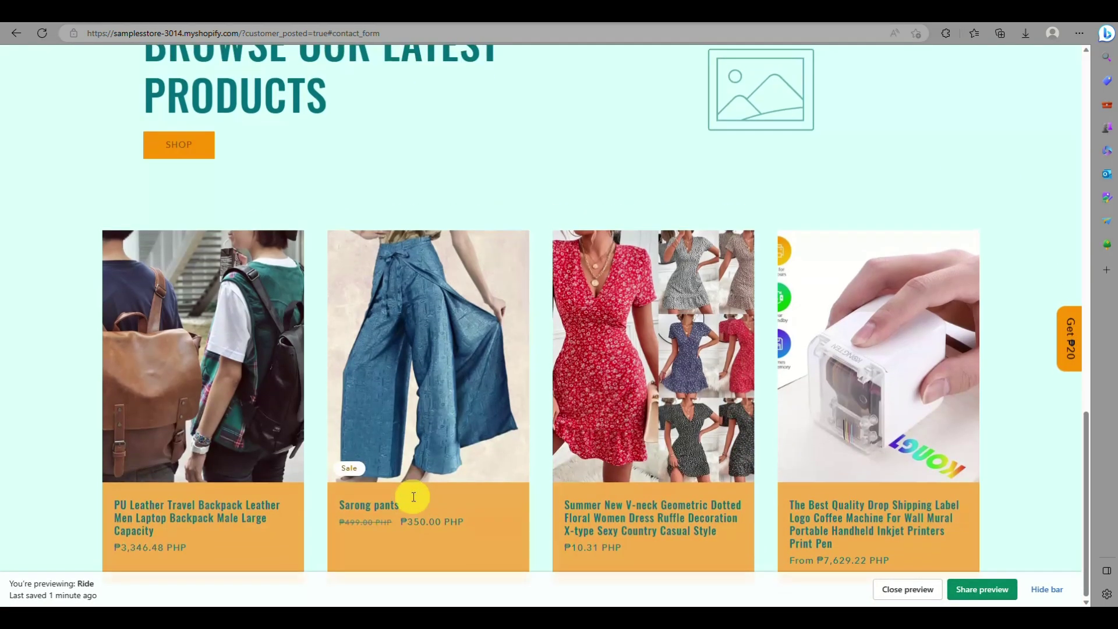
scroll(413, 496, up, 9)
scroll(414, 497, up, 2)
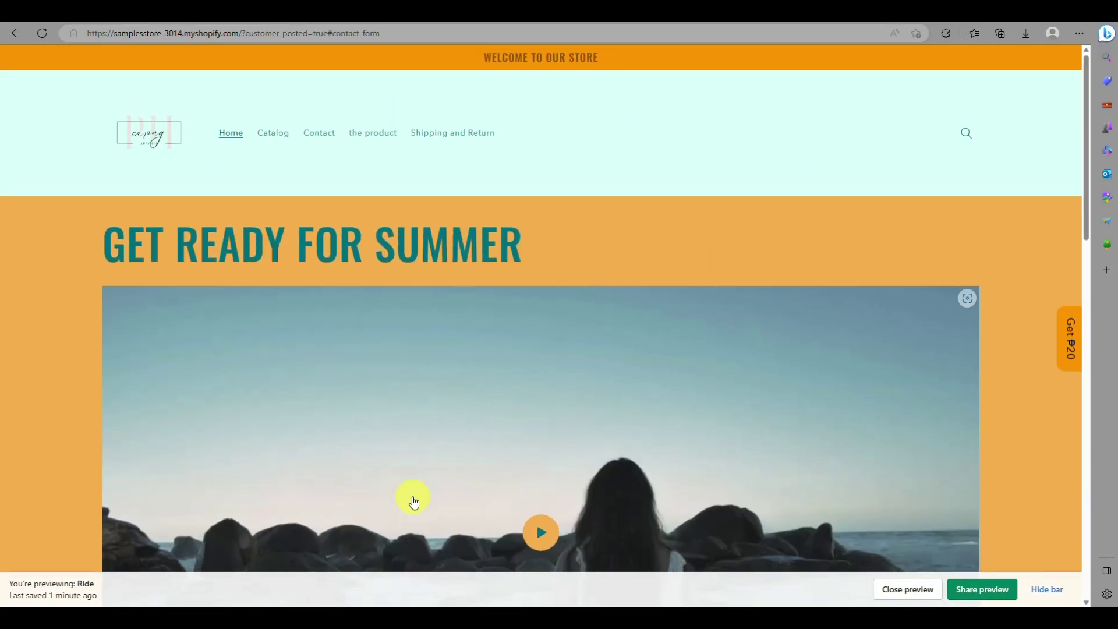
scroll(413, 497, down, 3)
scroll(413, 498, down, 3)
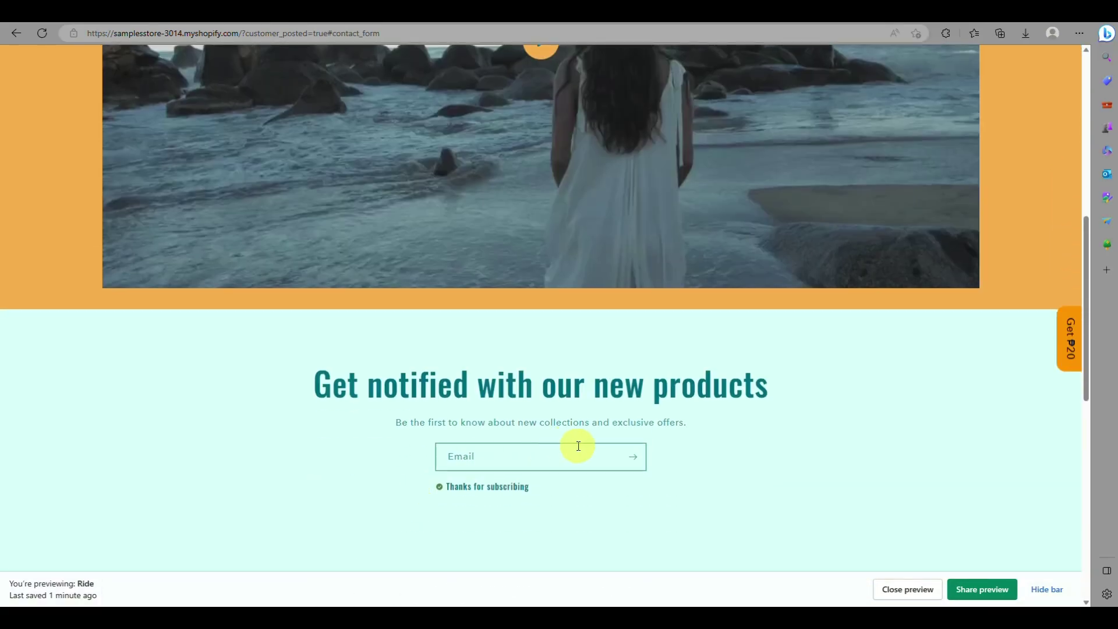
Back in the editor, browse the Email signup blocks, then hide Image with text.
key(alt+Left)
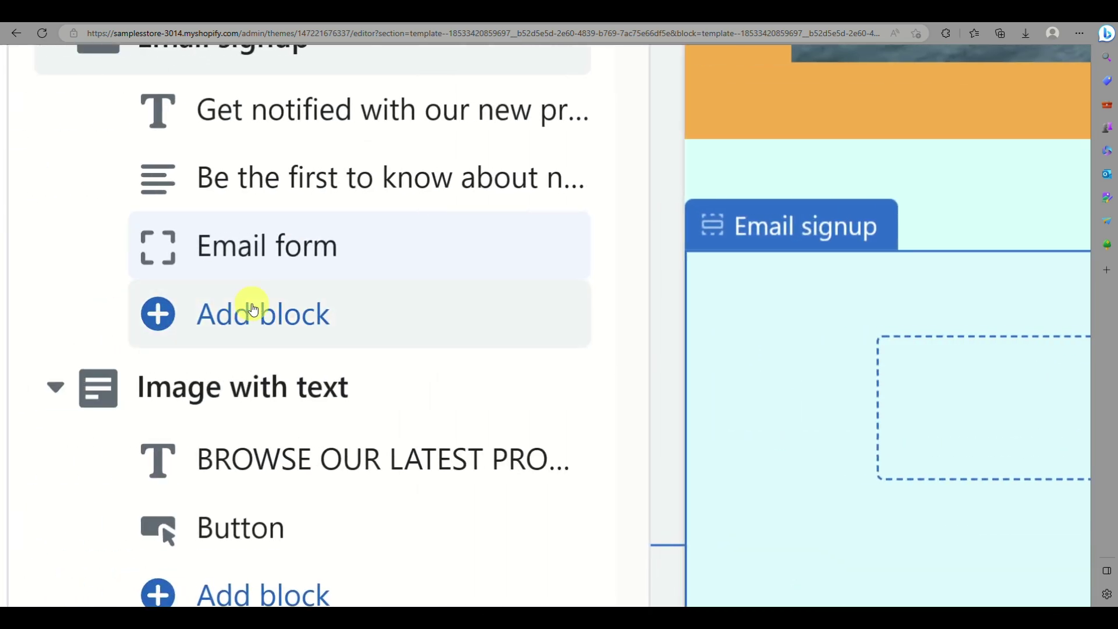
click(251, 310)
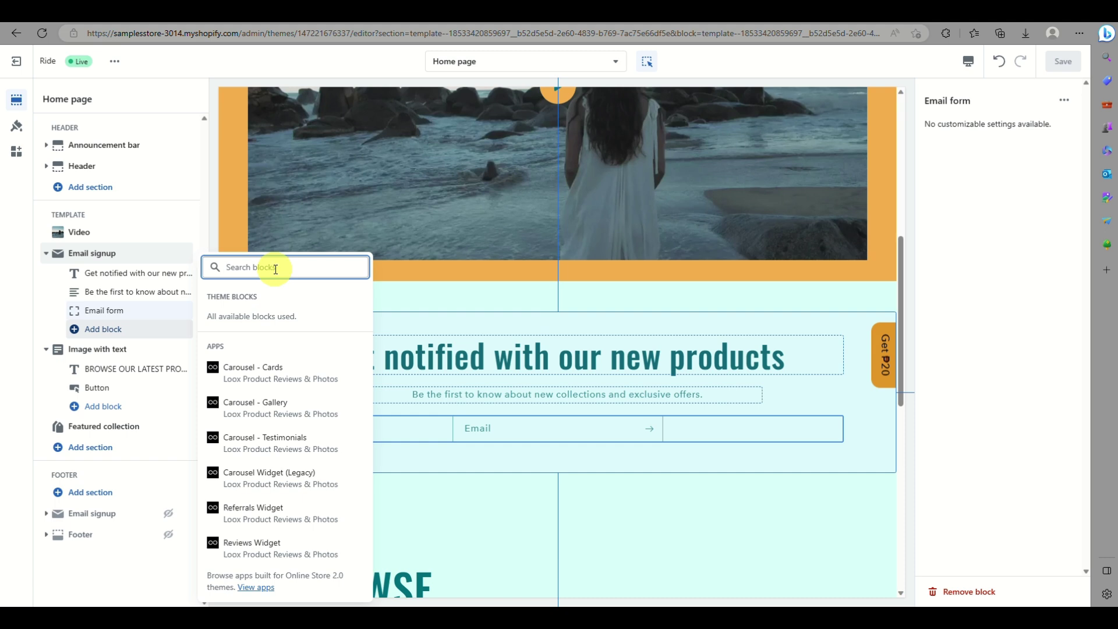
text(name)
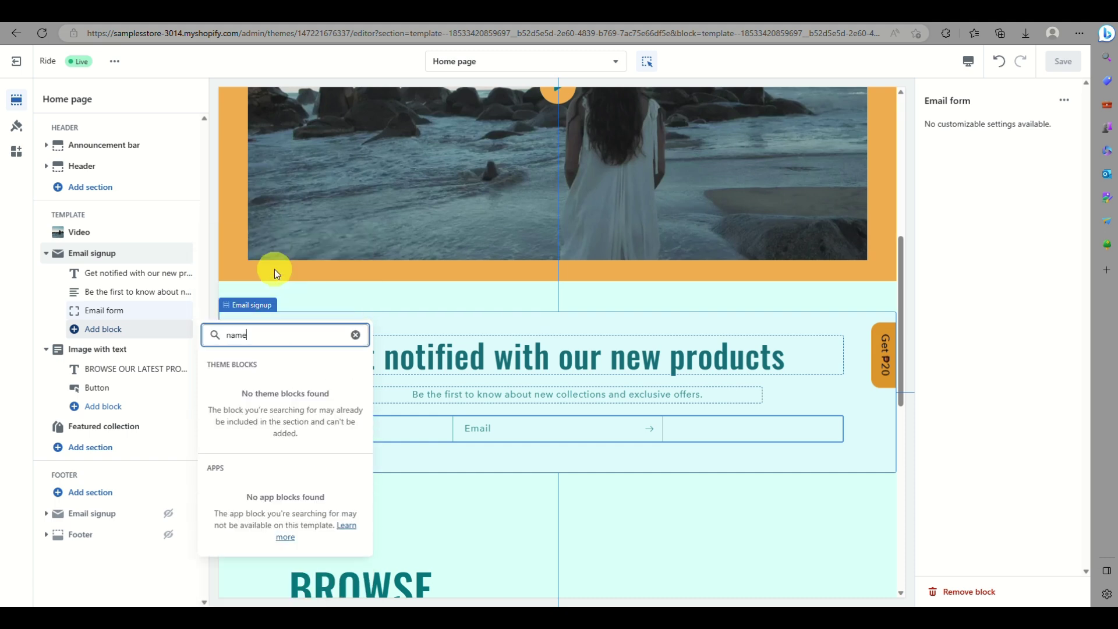
mouse_move(123, 349)
click(170, 349)
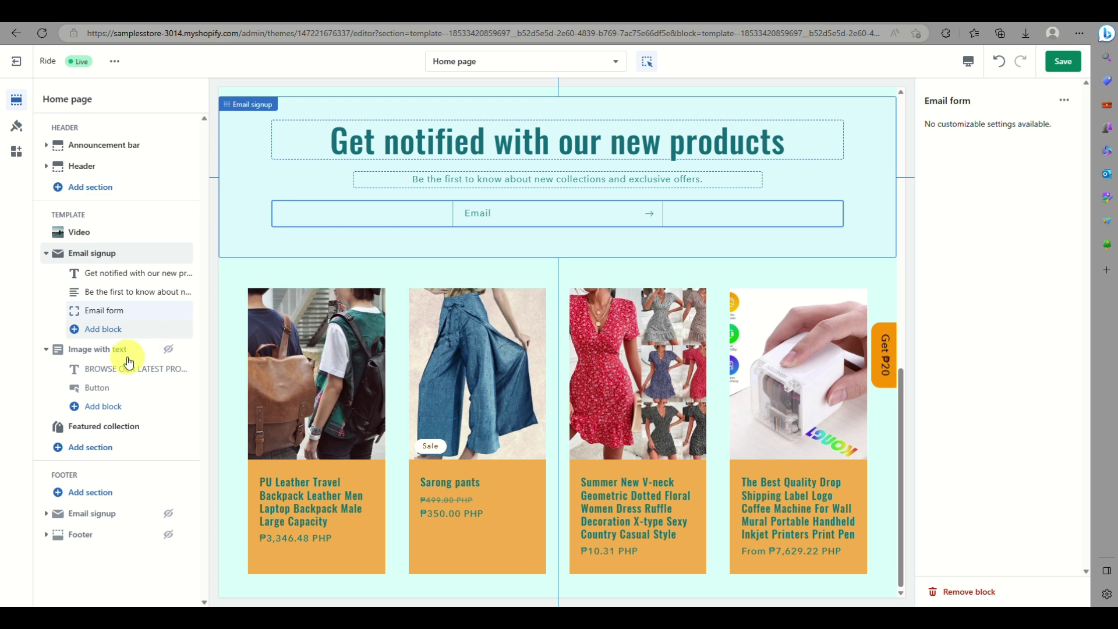
Add a Contact form section below Featured collection.
click(92, 450)
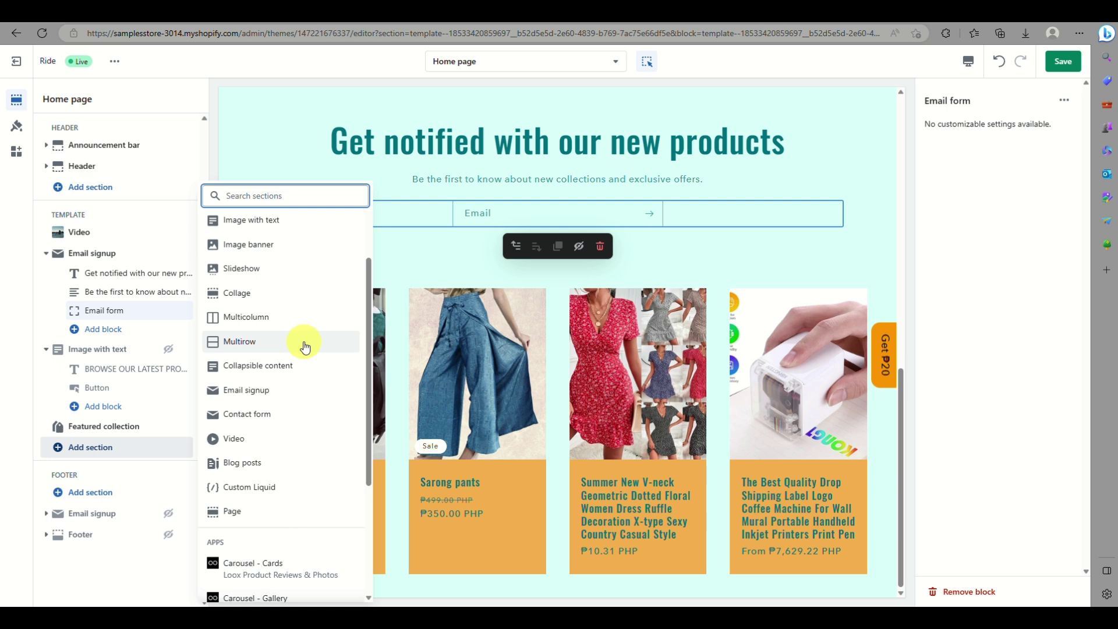
scroll(304, 346, down, 1)
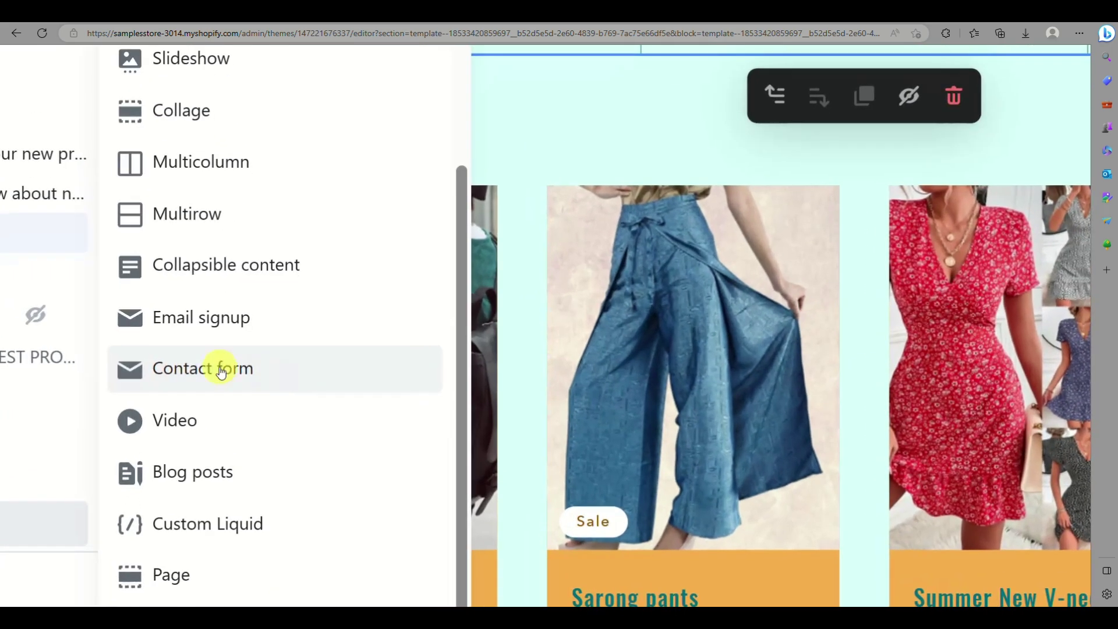
click(205, 367)
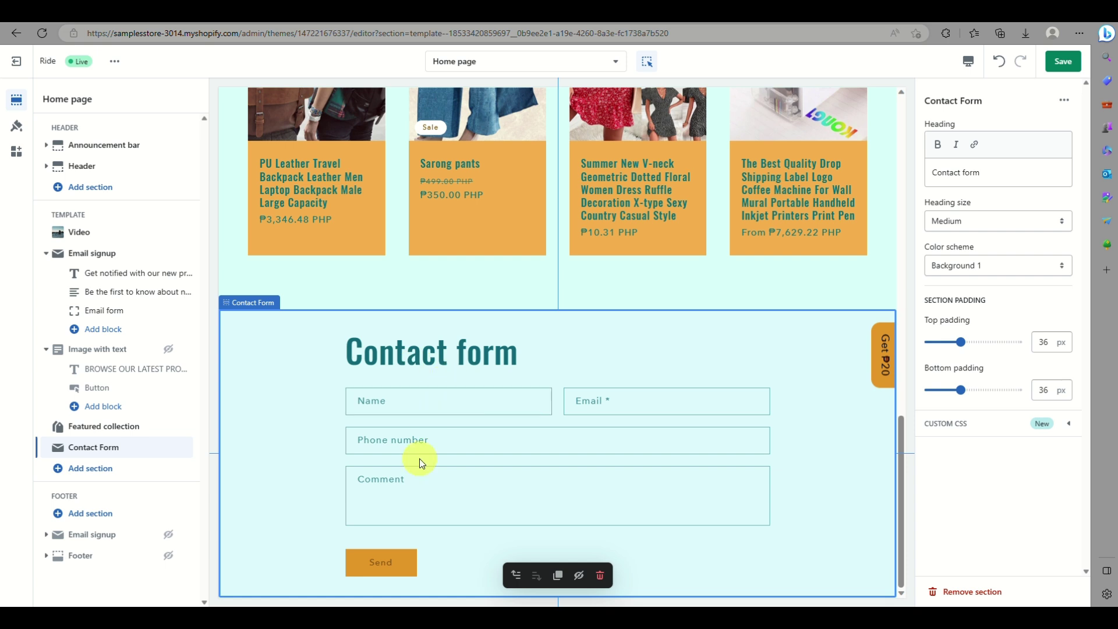
click(433, 401)
text(jon)
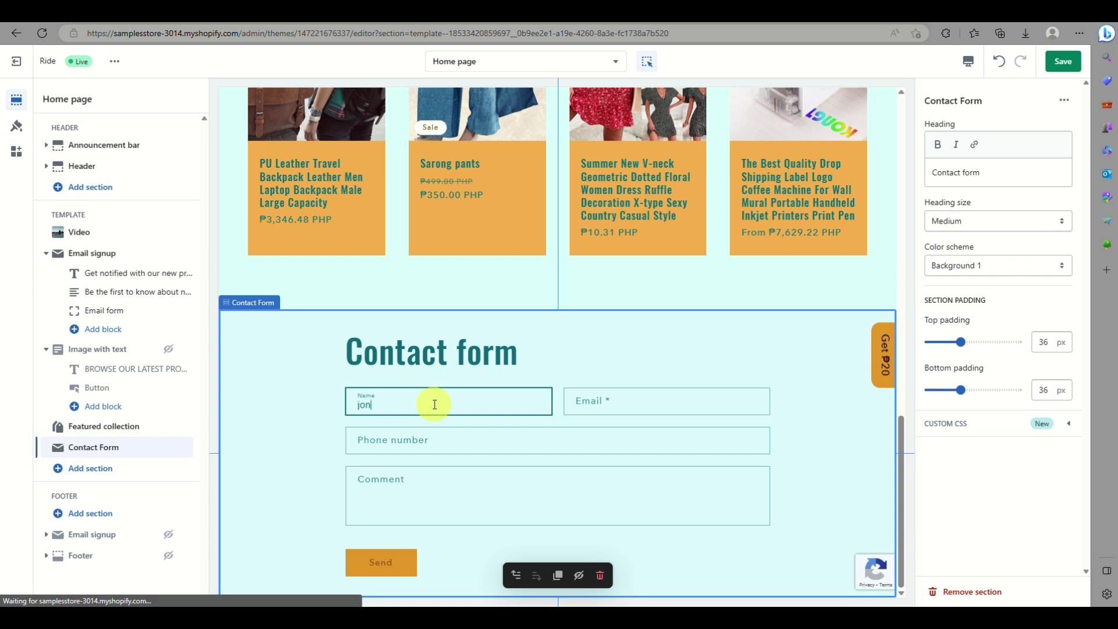
click(609, 401)
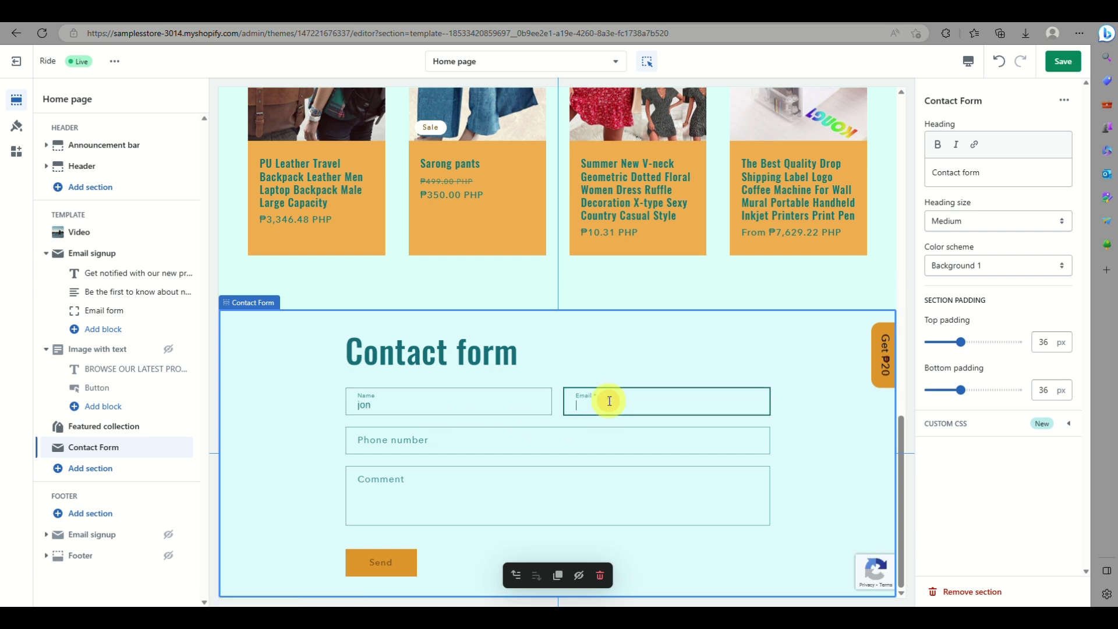
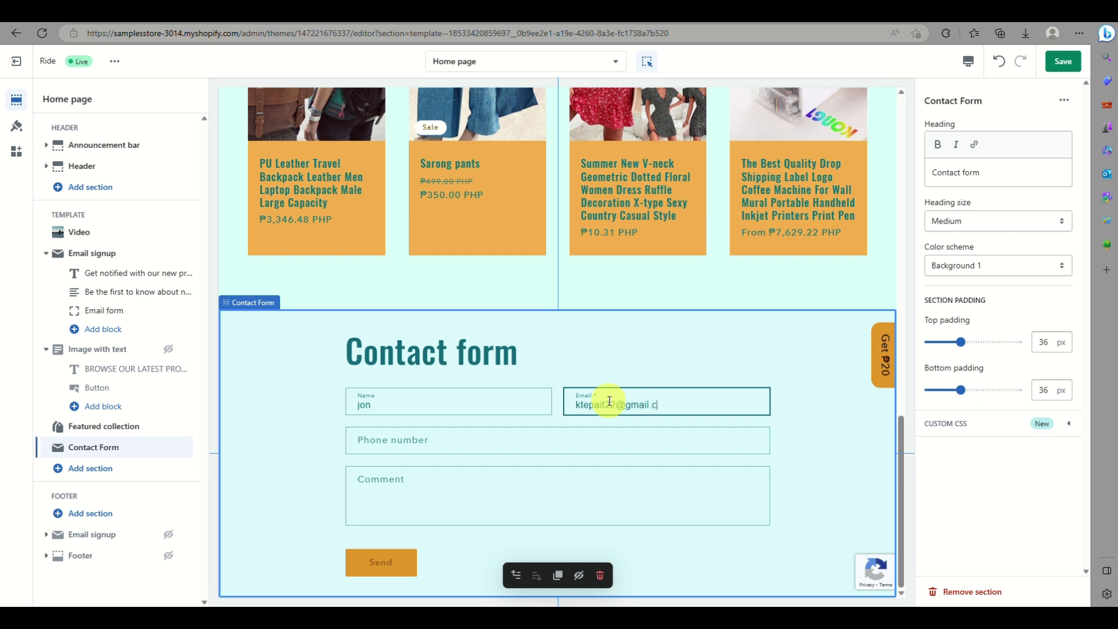
click(537, 432)
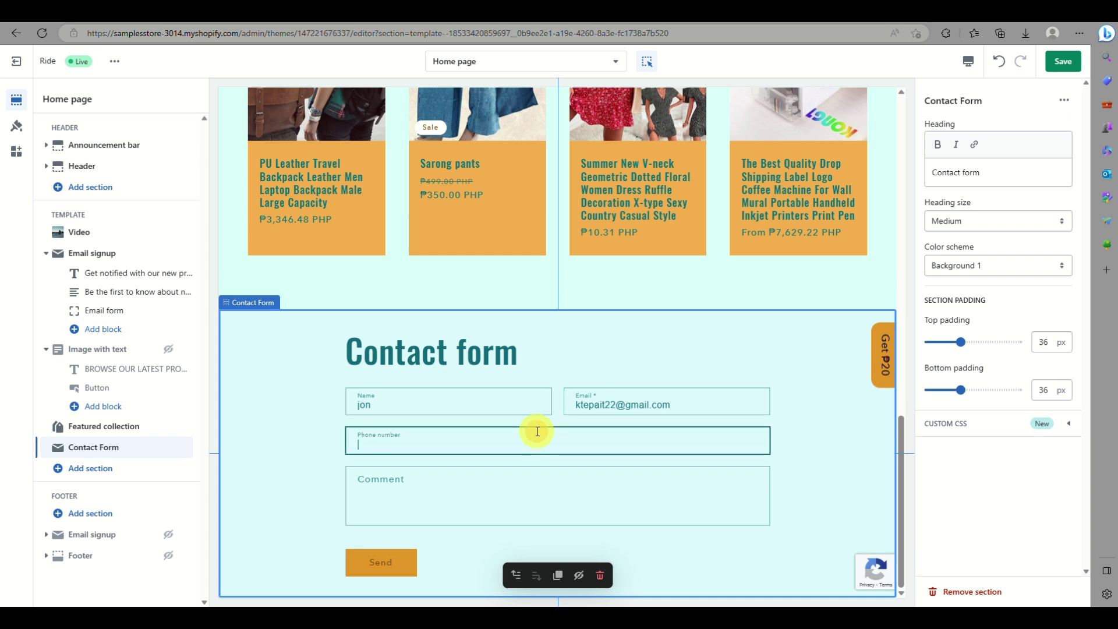
text(0912)
text(34569)
key(BackSpace)
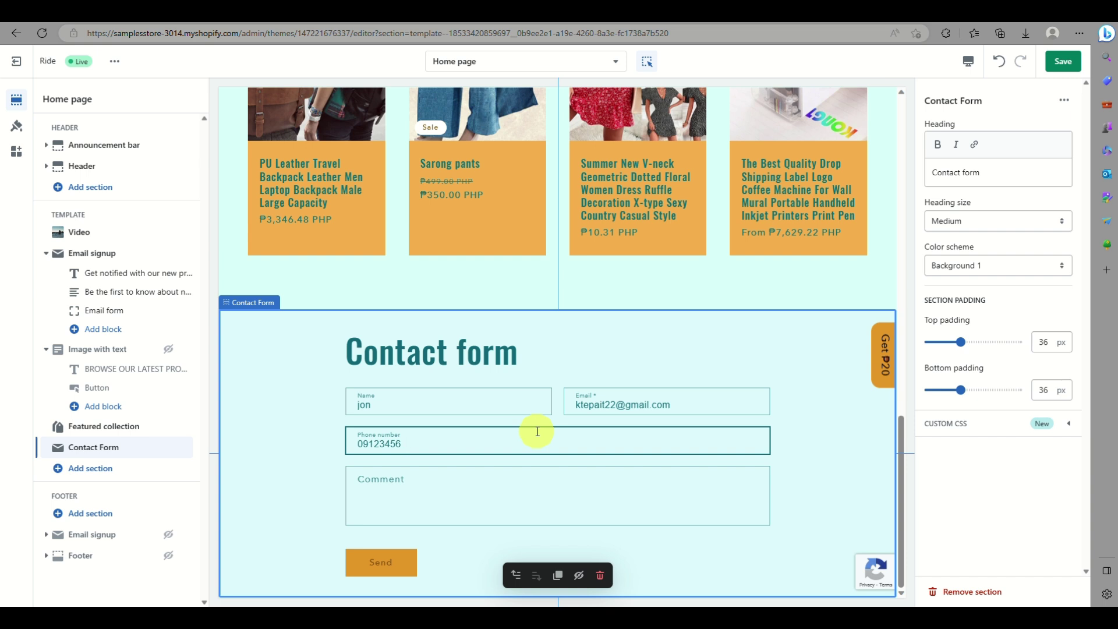
text(78)
click(385, 444)
Write a comment asking to be told about updates and submit the test form.
click(390, 493)
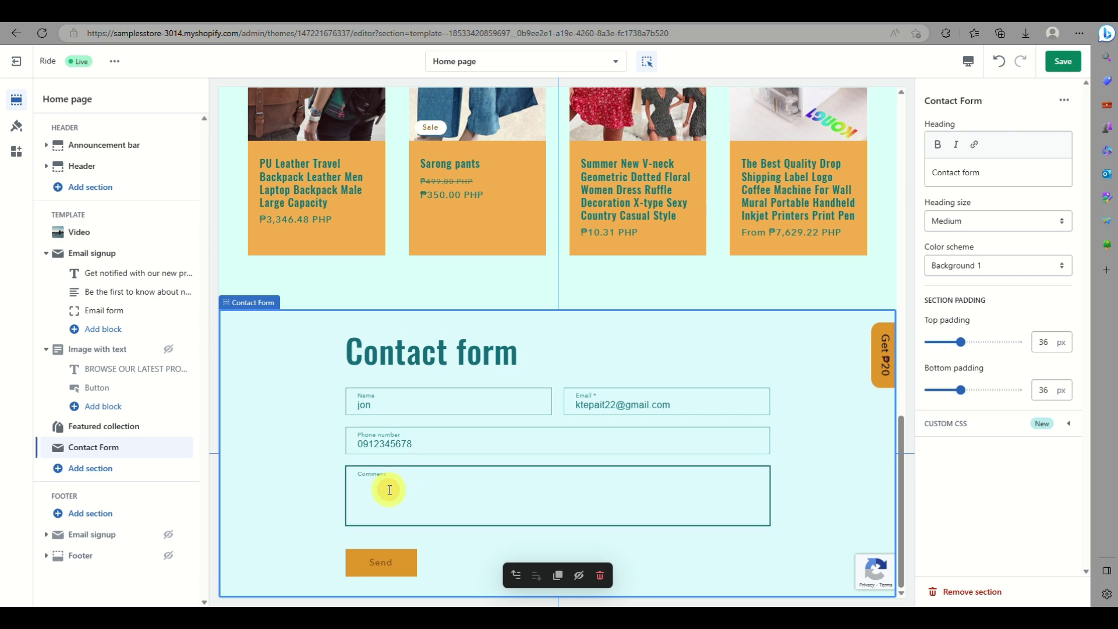
text(mzbjs)
key(BackSpace)
key(BackSpace)
key(BackSpace)
key(BackSpace)
key(BackSpace)
text(t)
text(hank you )
text(an)
text(d p)
text( plea)
text(se ,et)
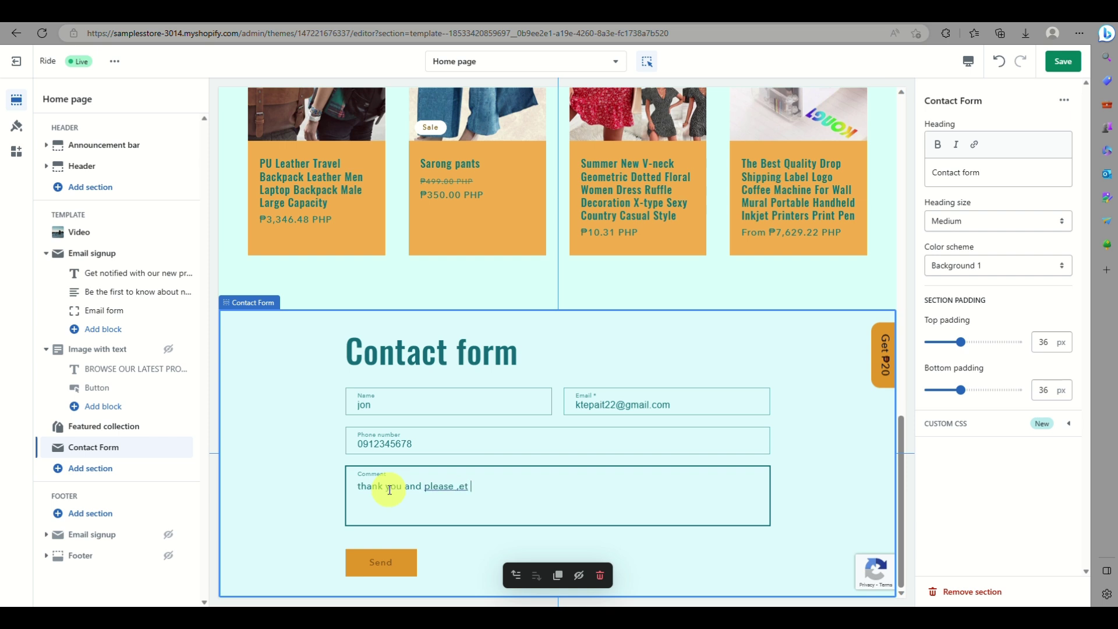
text( me know f)
text(or any u)
text(pdaes)
click(377, 574)
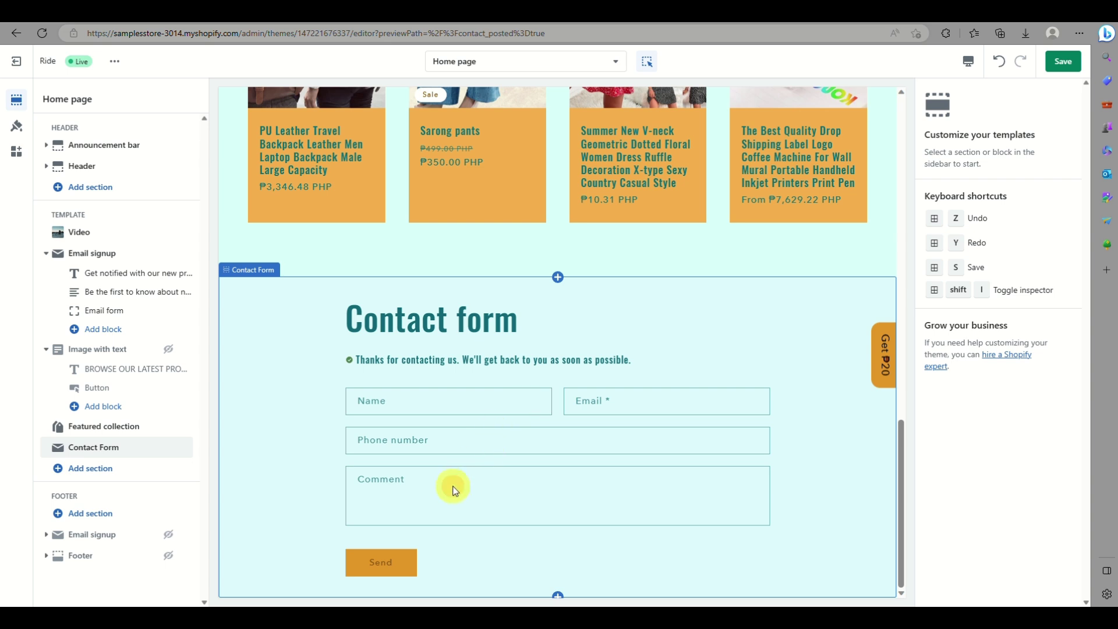
Reopen the Contact Form section's settings, then search the computer for a note-taking app.
click(539, 594)
mouse_move(743, 604)
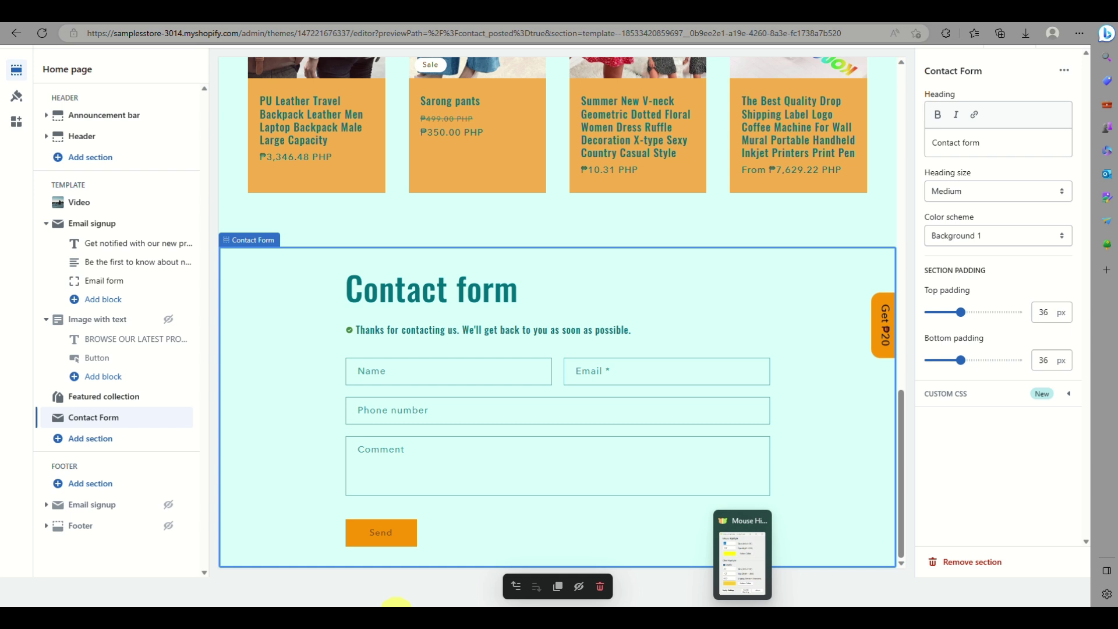
click(395, 603)
text(n)
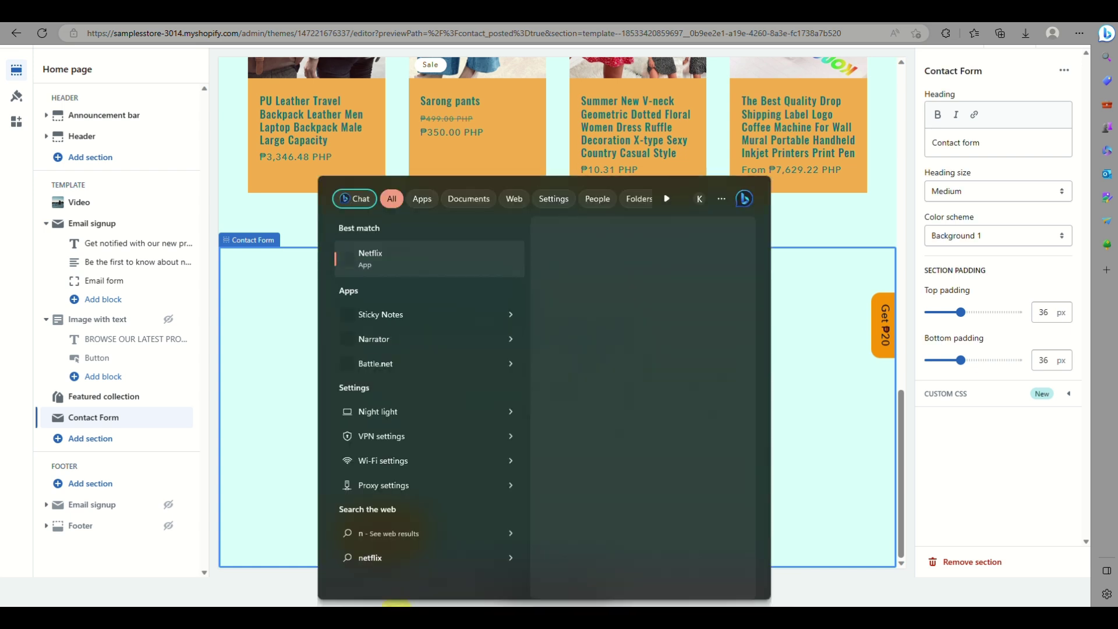
text(ot)
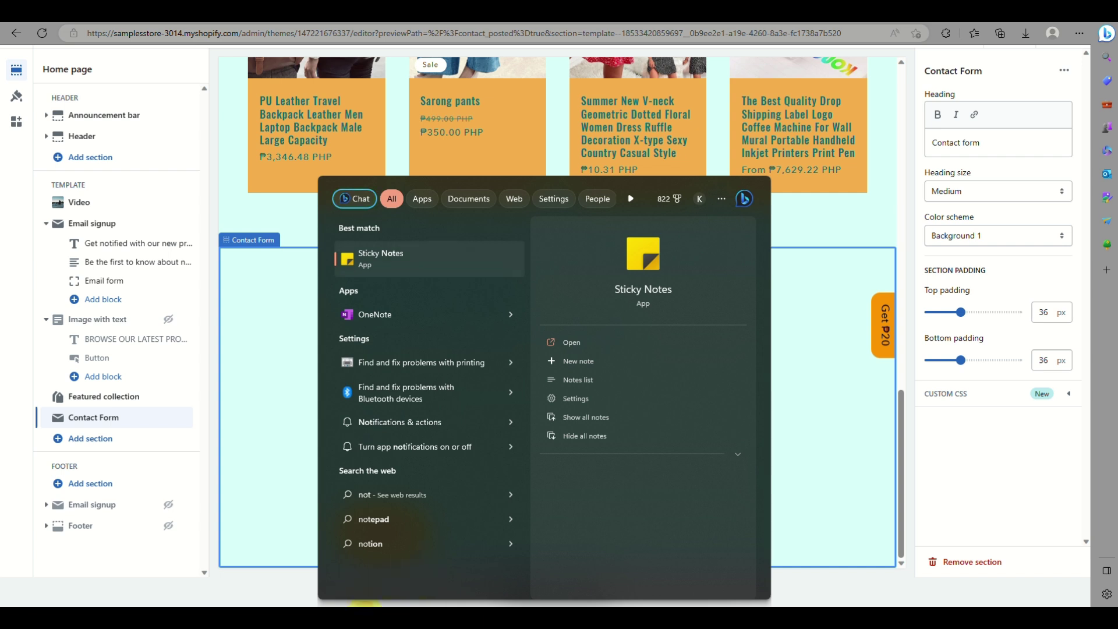
text(e)
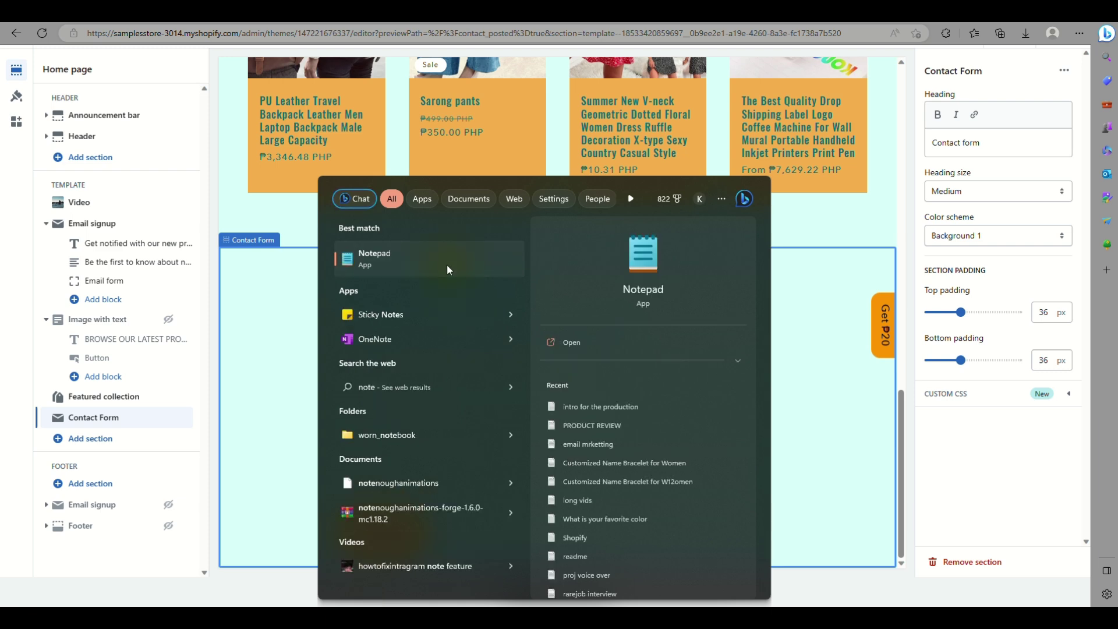
Launch Notepad from search, then return to the Shopify editor showing the email signup.
click(446, 264)
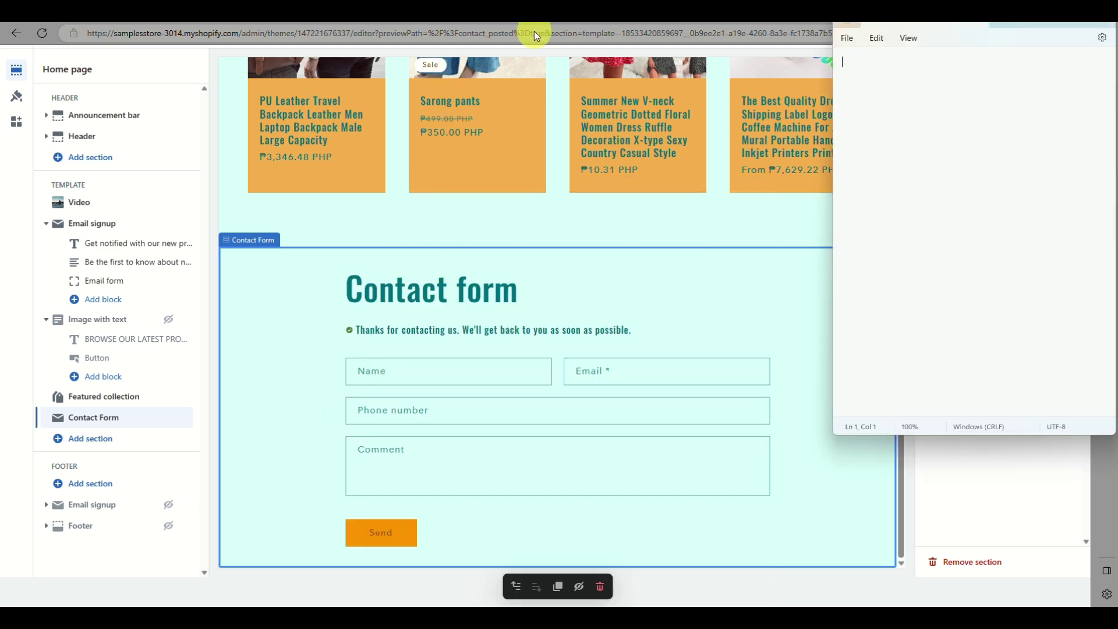
click(519, 24)
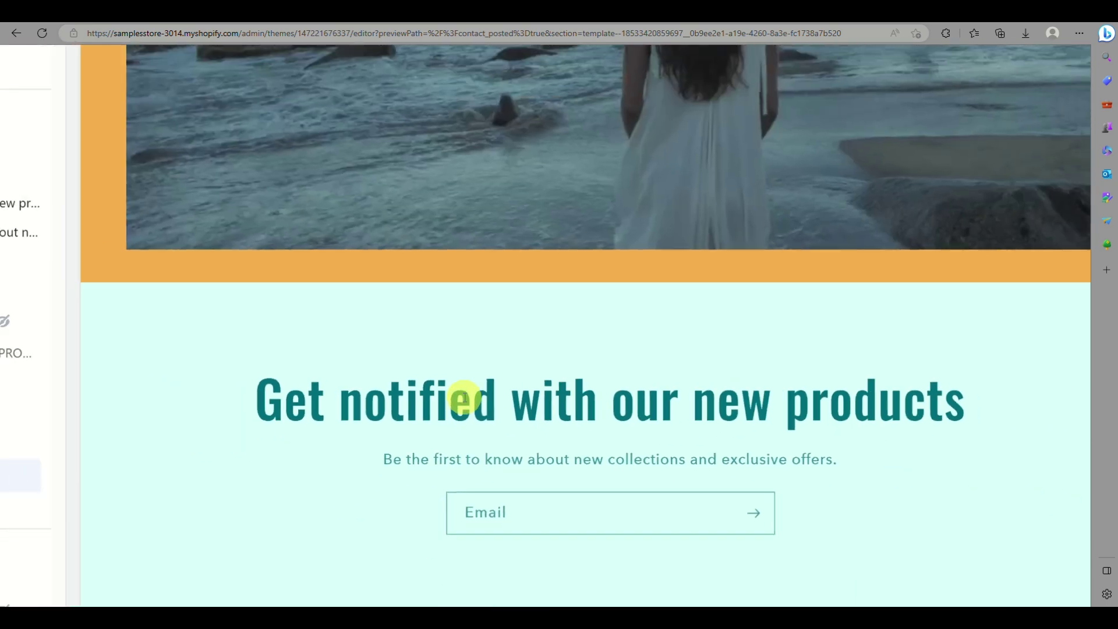
scroll(463, 399, down, 1)
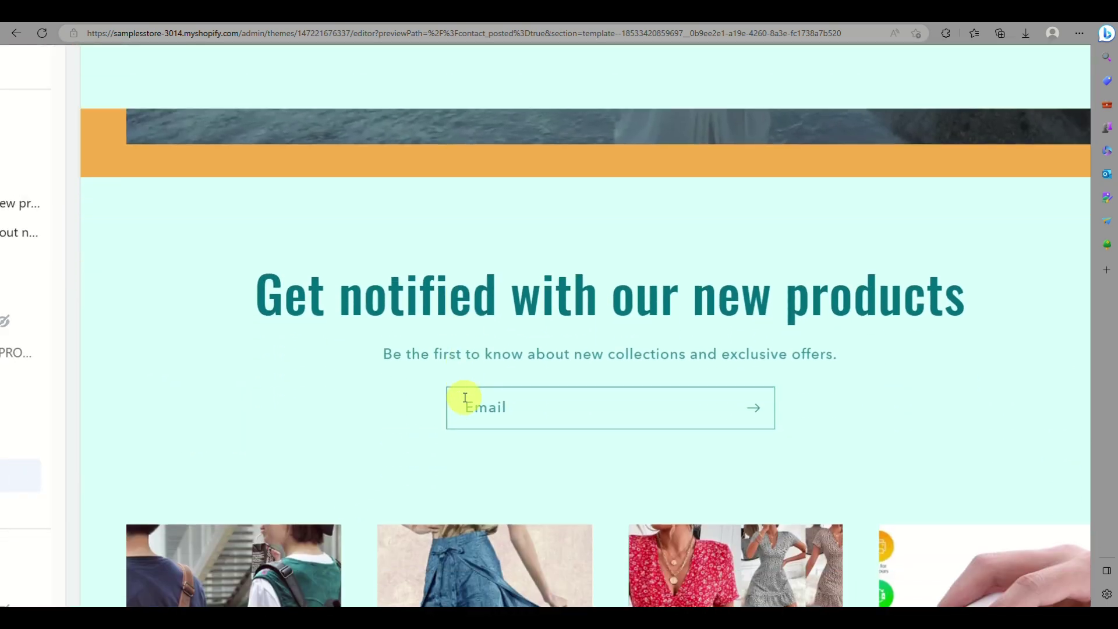